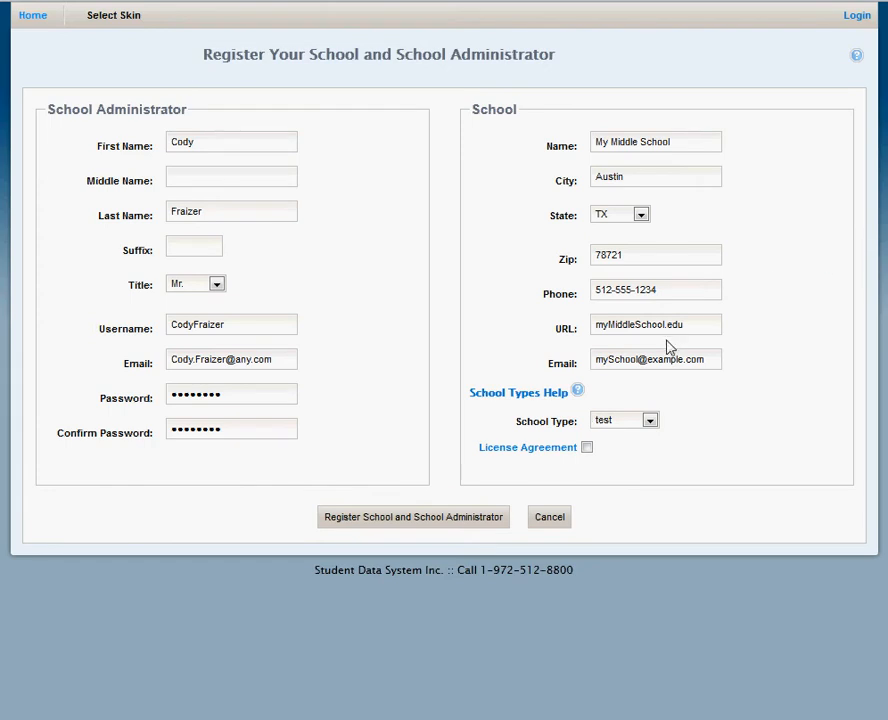
Check the school types help, then register and confirm the test-type school and its administrator with the license agreement accepted.
left_click(548, 396)
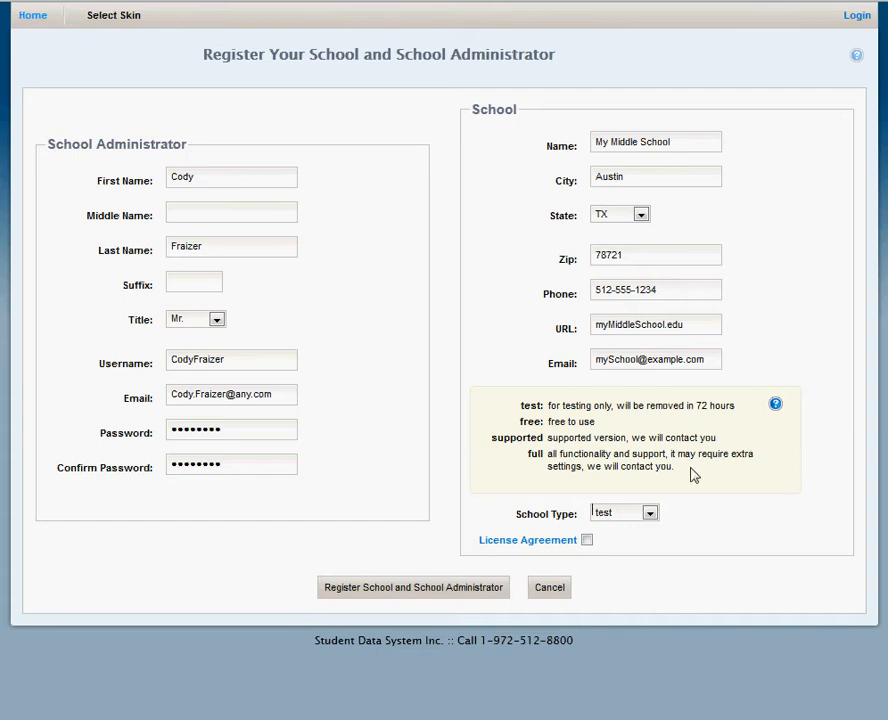
left_click(587, 540)
left_click(449, 590)
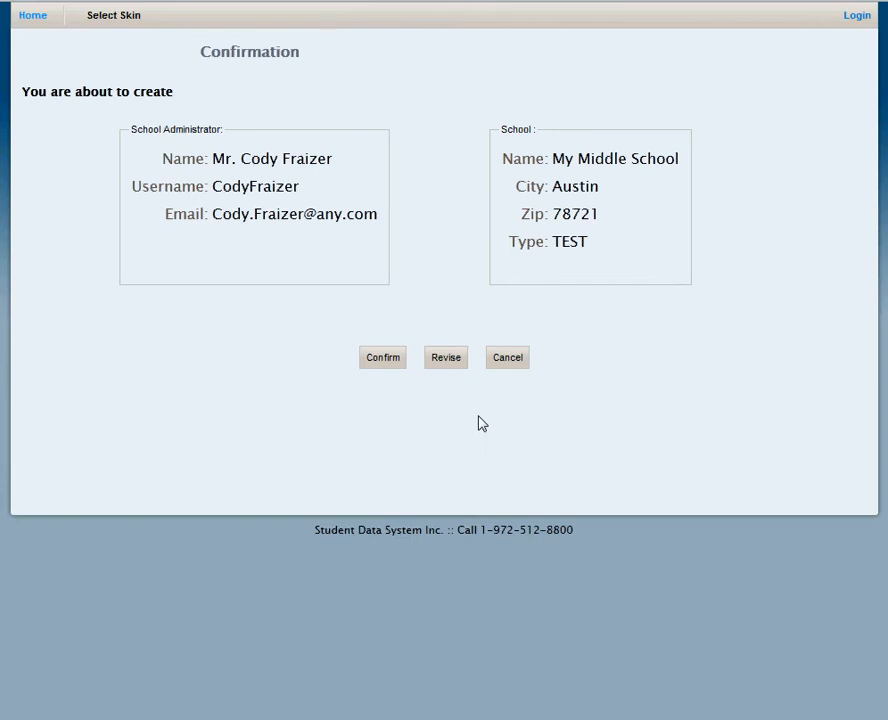
left_click(391, 360)
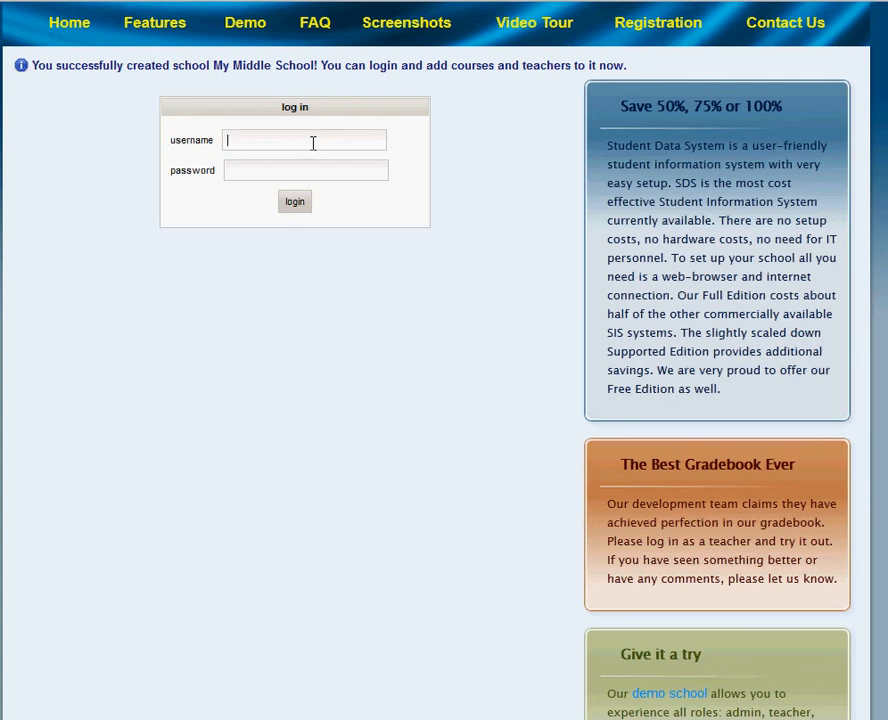
Log in as the new school administrator with the account username and password.
type("CodyFraizer")
key("Tab")
type("********")
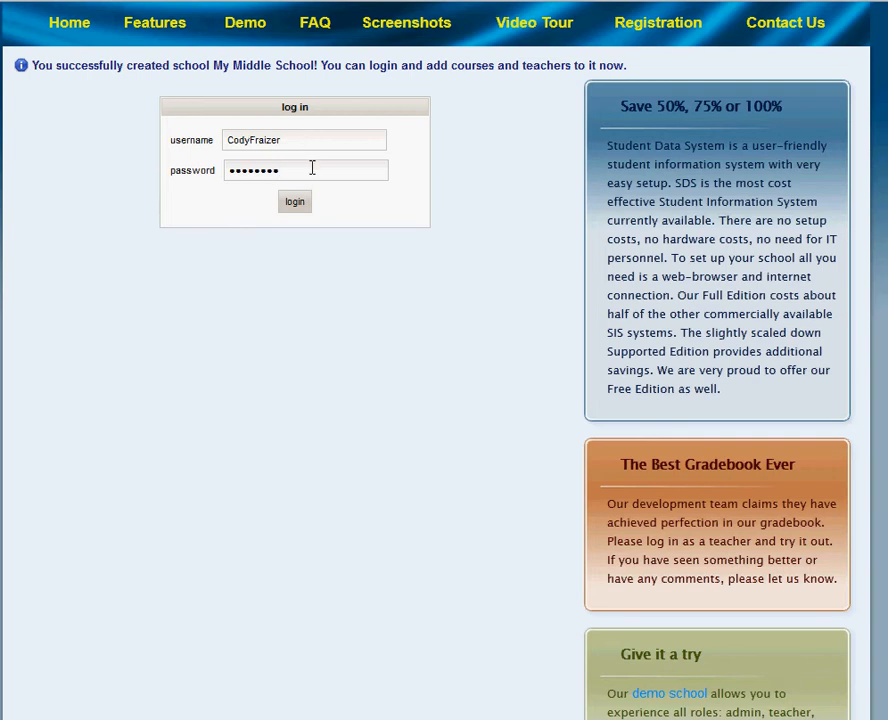
left_click(304, 209)
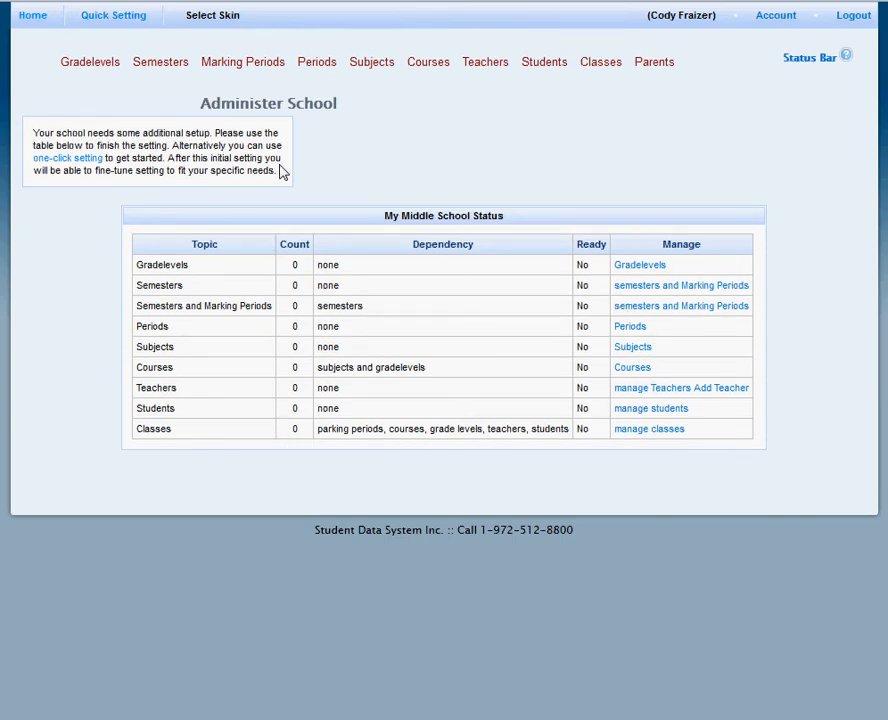
Examine the initial setup note, the Quick School Setting options and the Status Bar help for the school.
left_click_drag(281, 172, 34, 134)
left_click(379, 148)
left_click(128, 22)
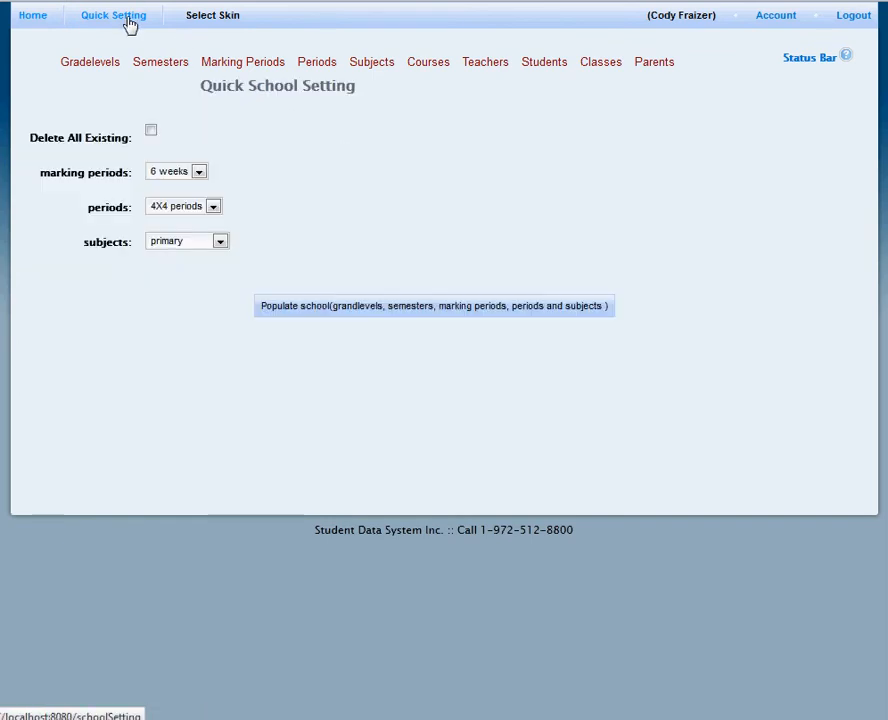
left_click(33, 20)
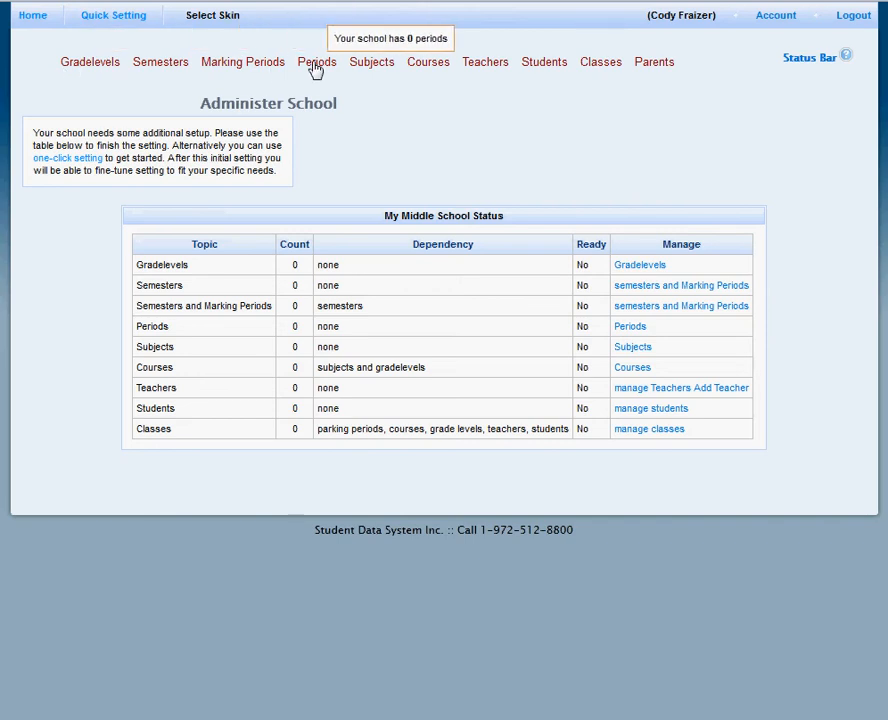
left_click(790, 62)
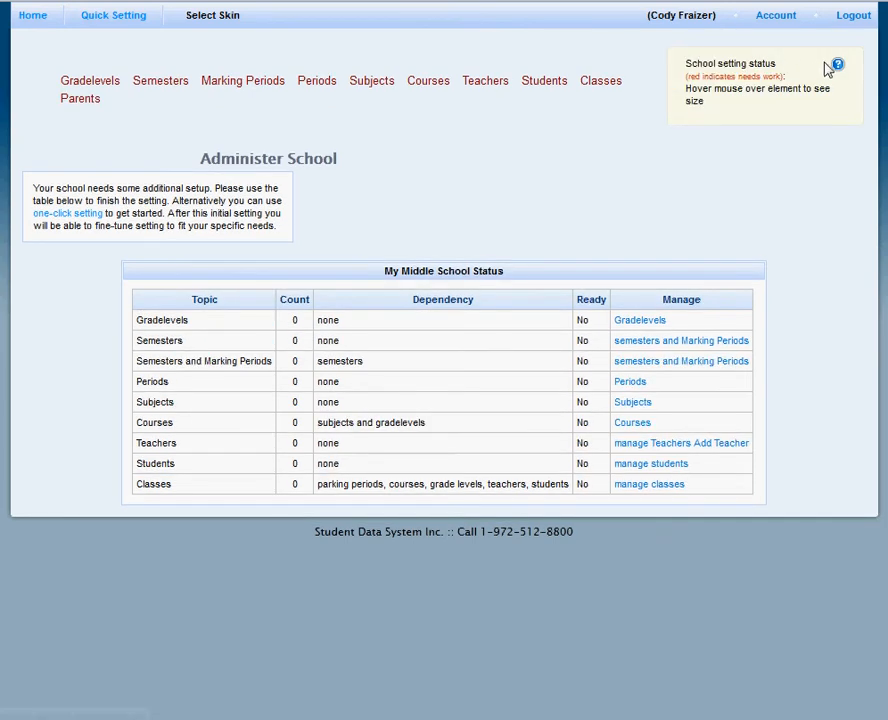
left_click_drag(811, 89, 781, 76)
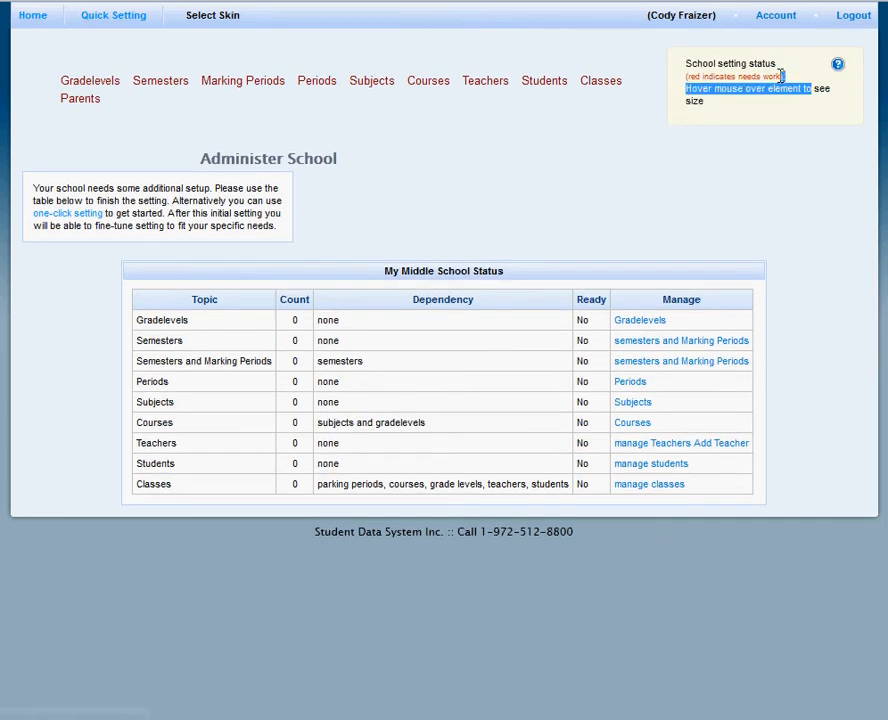
left_click(840, 65)
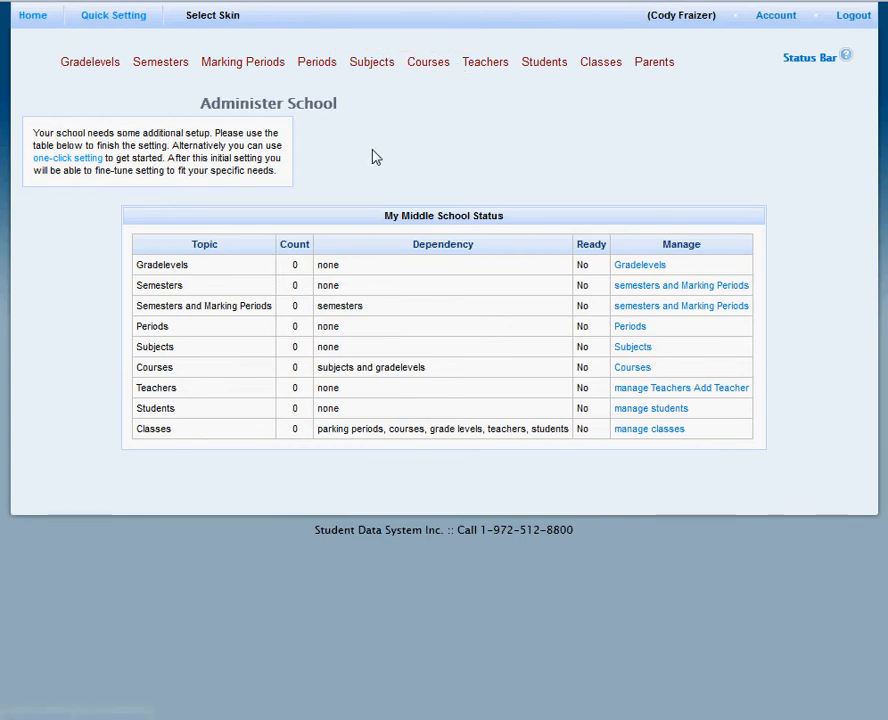
Populate the school with grade levels 1-5 in the gradelevels management page.
left_click(87, 67)
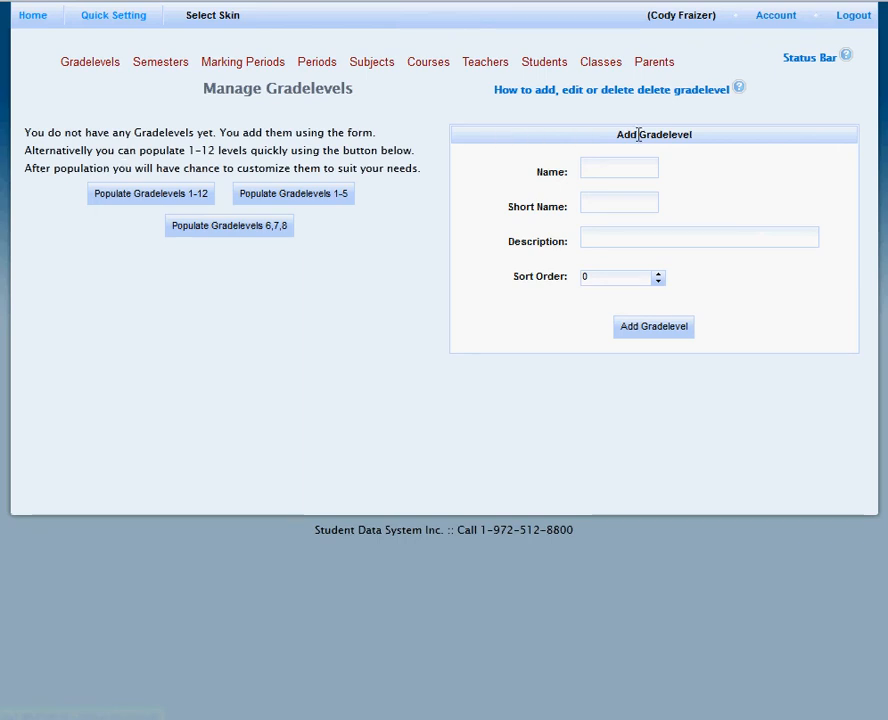
left_click(262, 200)
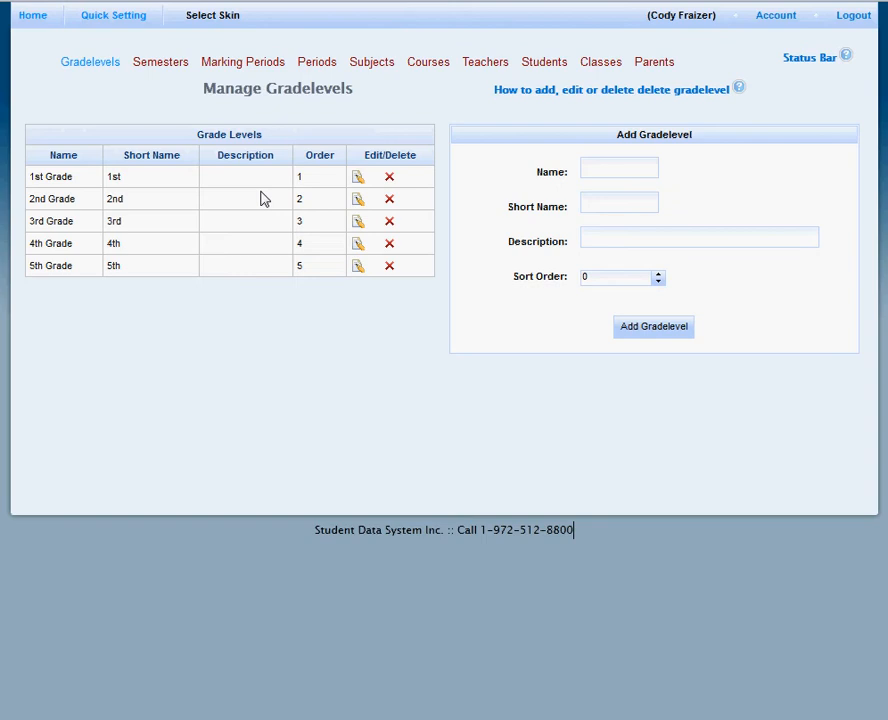
Delete all grade levels from 1st Grade through 5th Grade, confirming each deletion.
left_click(389, 178)
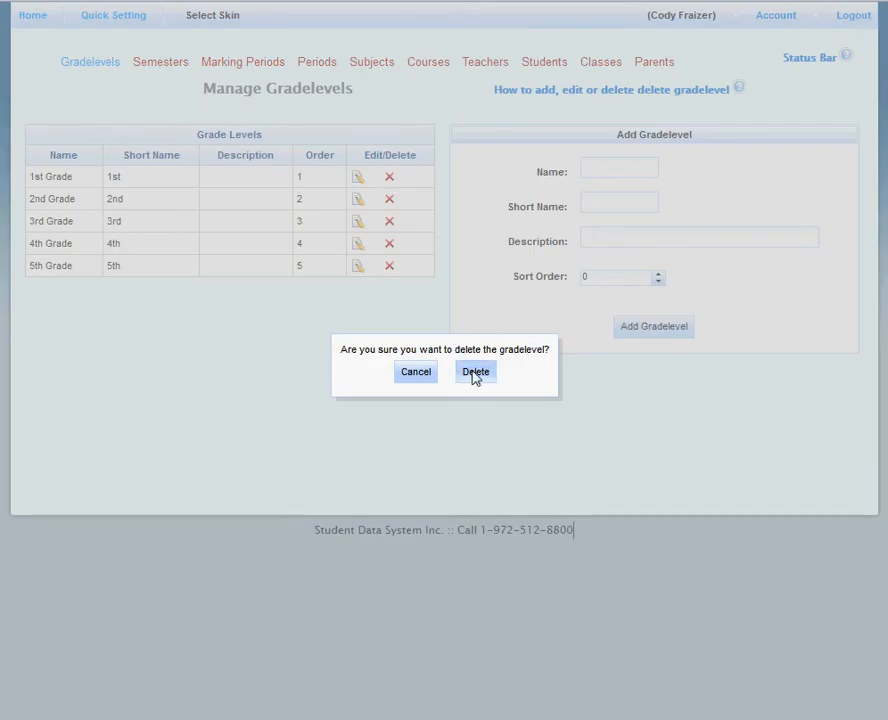
left_click(476, 372)
left_click(389, 178)
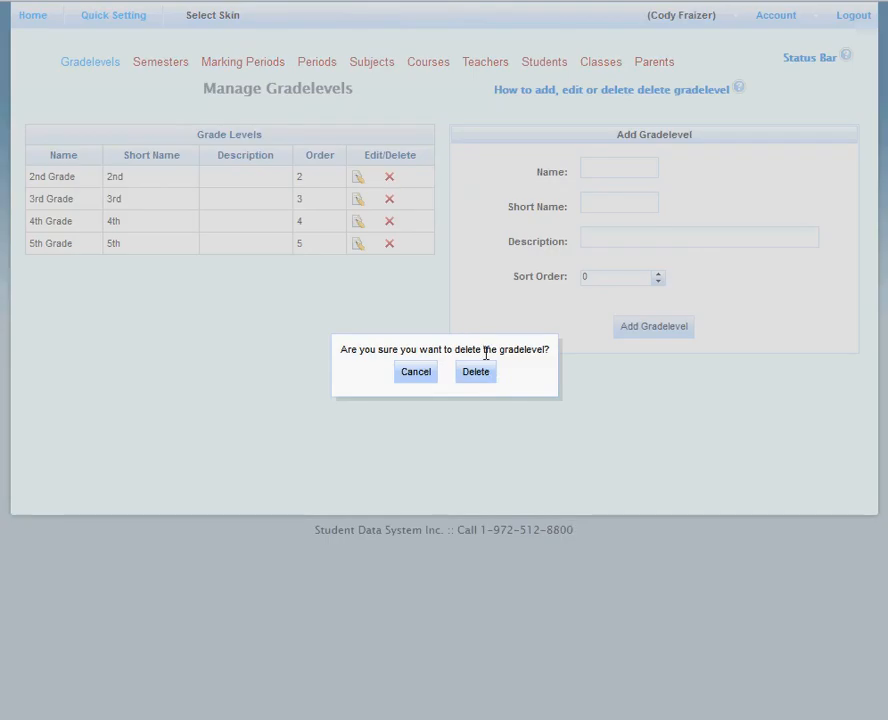
left_click(478, 374)
left_click(389, 178)
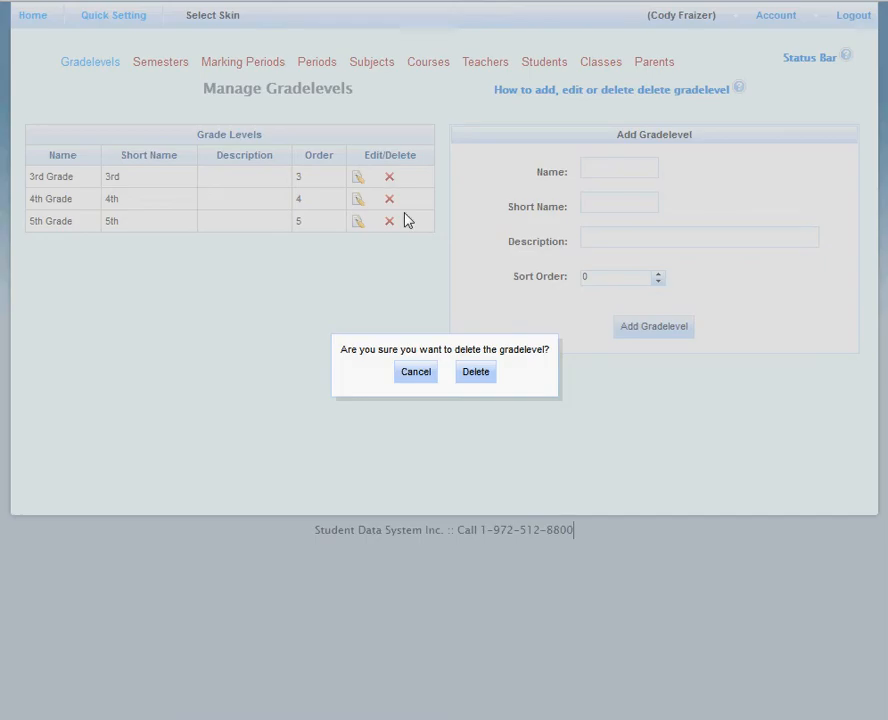
left_click(476, 372)
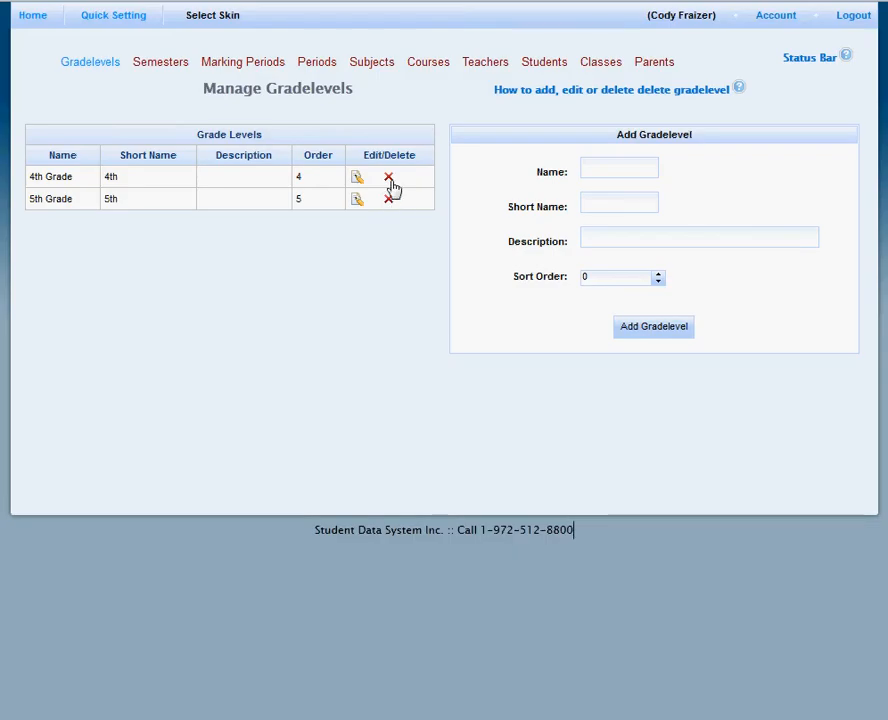
left_click(389, 177)
left_click(478, 375)
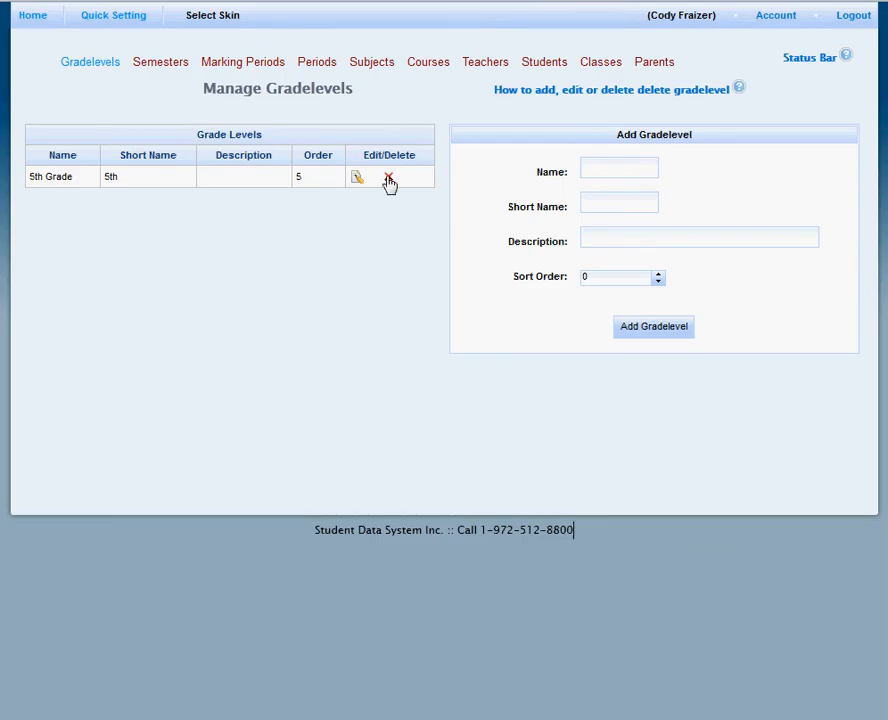
left_click(389, 177)
left_click(472, 372)
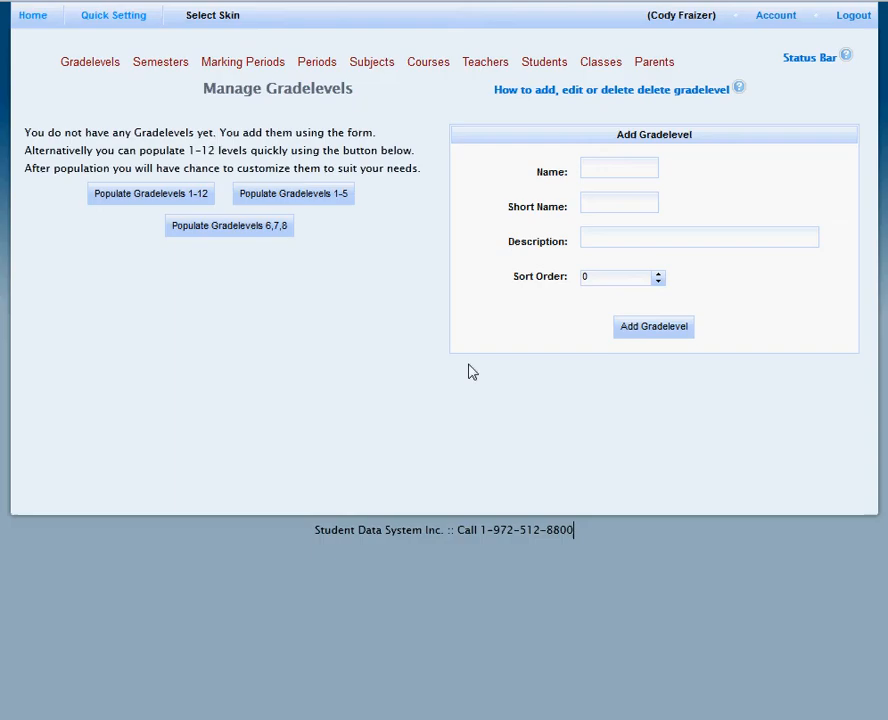
Populate grade levels 6, 7 and 8, and add a custom grade level named 5th Grade with short name 5.
left_click(261, 226)
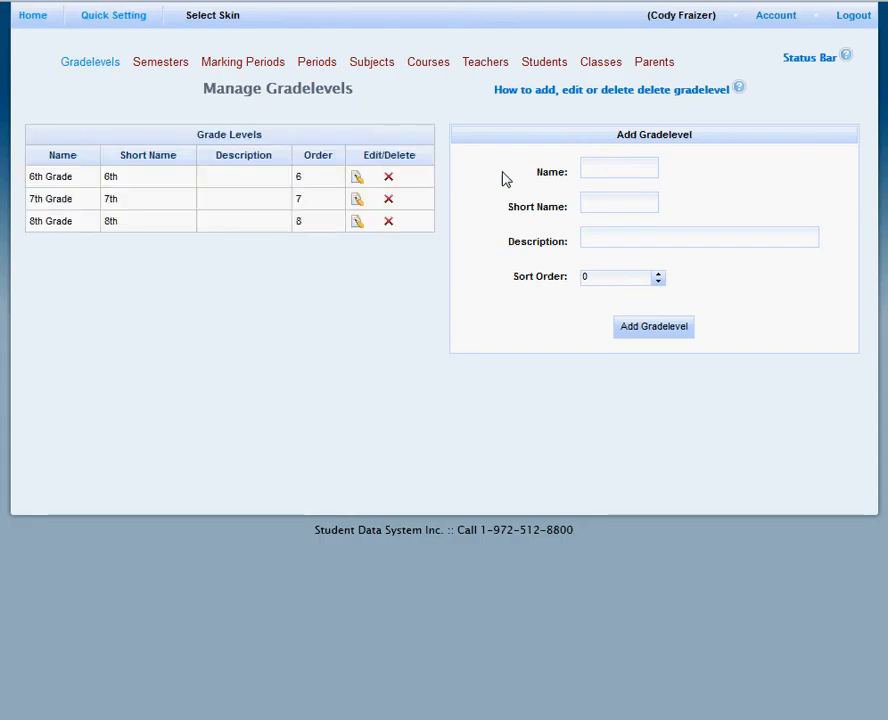
left_click(606, 170)
type("5")
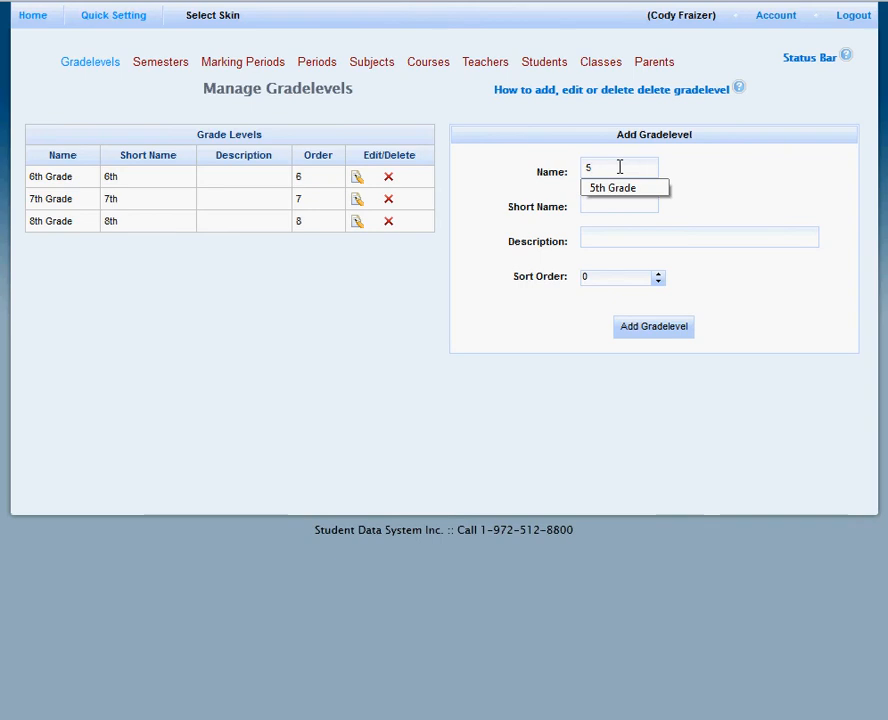
left_click(655, 333)
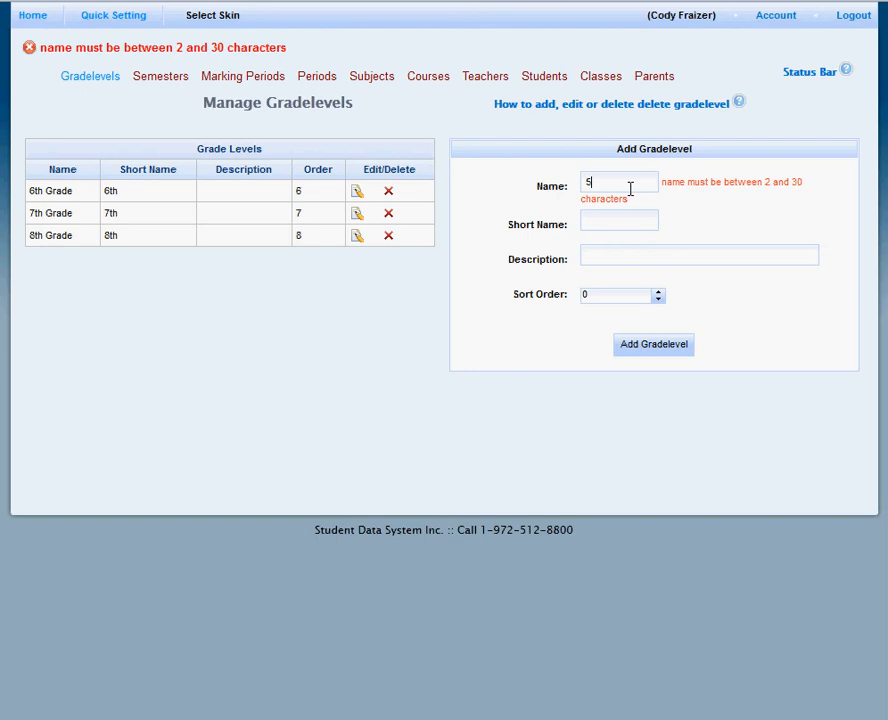
type("th Grade")
key("Tab")
type("5")
left_click(651, 350)
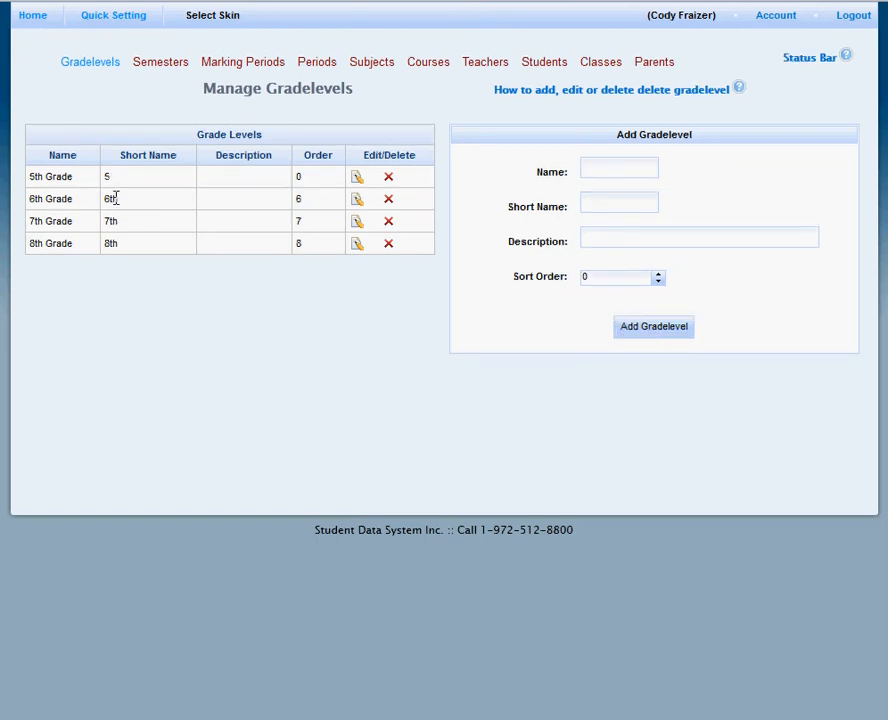
Change the short name of the 5th Grade level to 5th and store the edit.
left_click(360, 180)
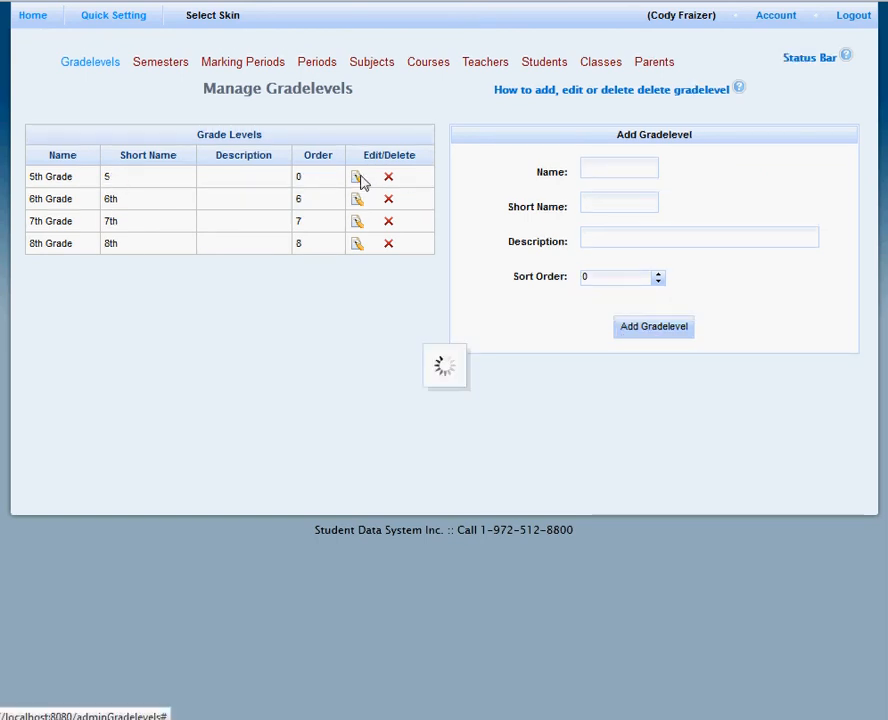
left_click(364, 319)
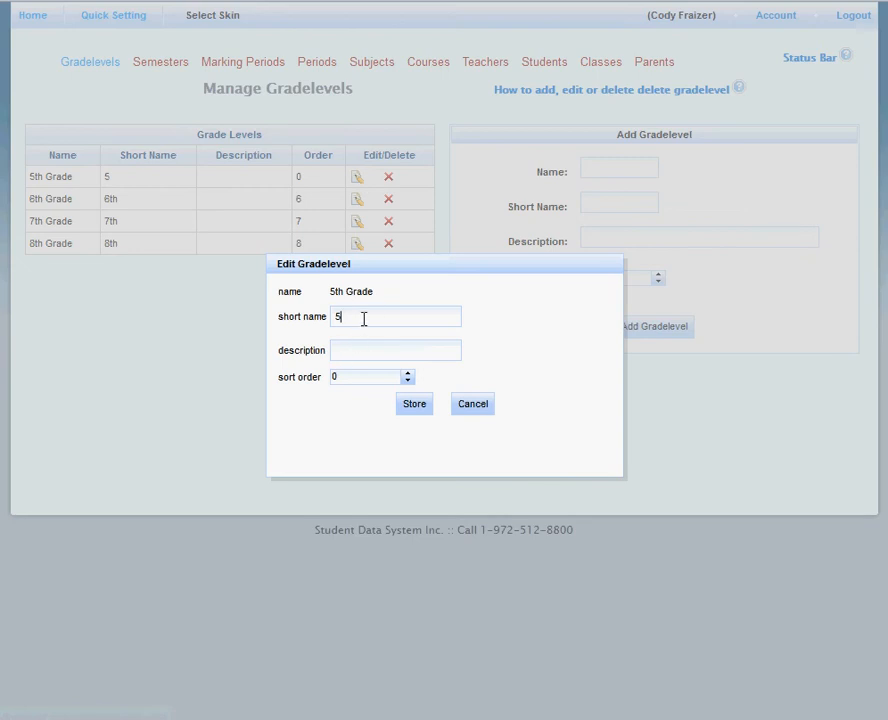
type("th")
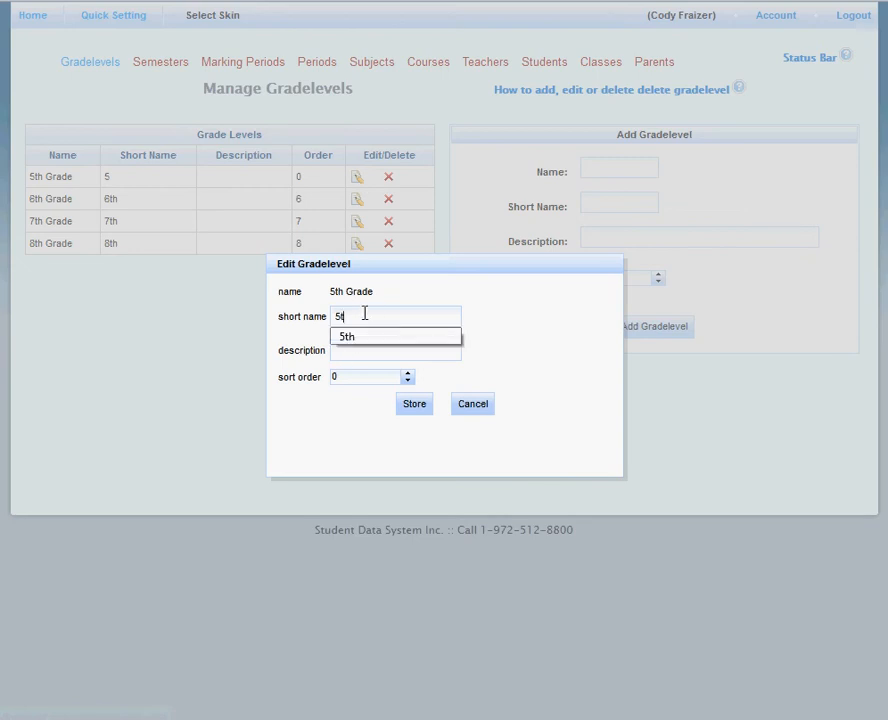
left_click(412, 406)
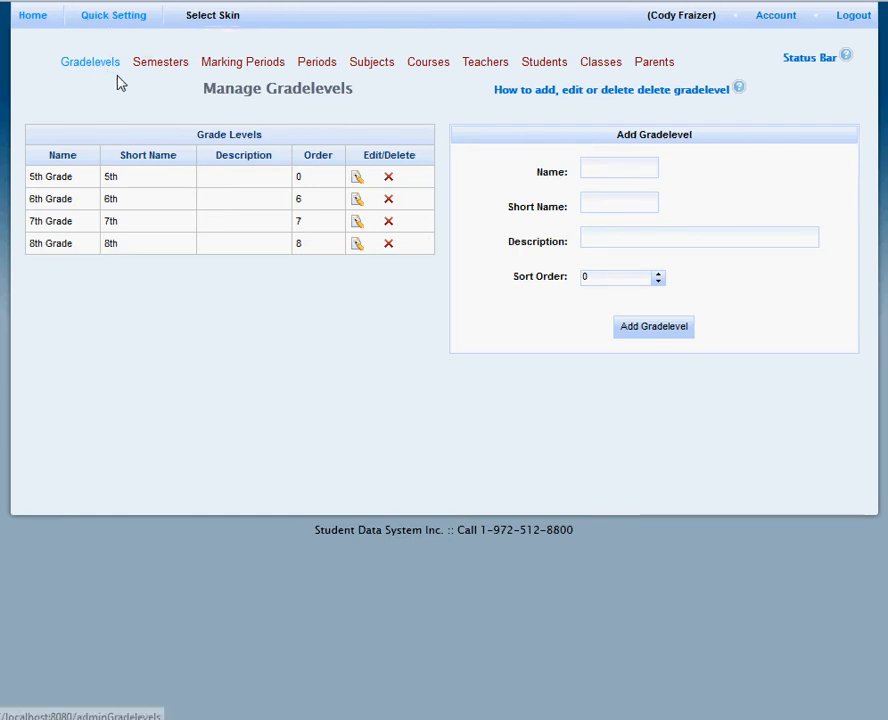
Load the common semesters and the common nine weeks marking periods for the school.
left_click(168, 66)
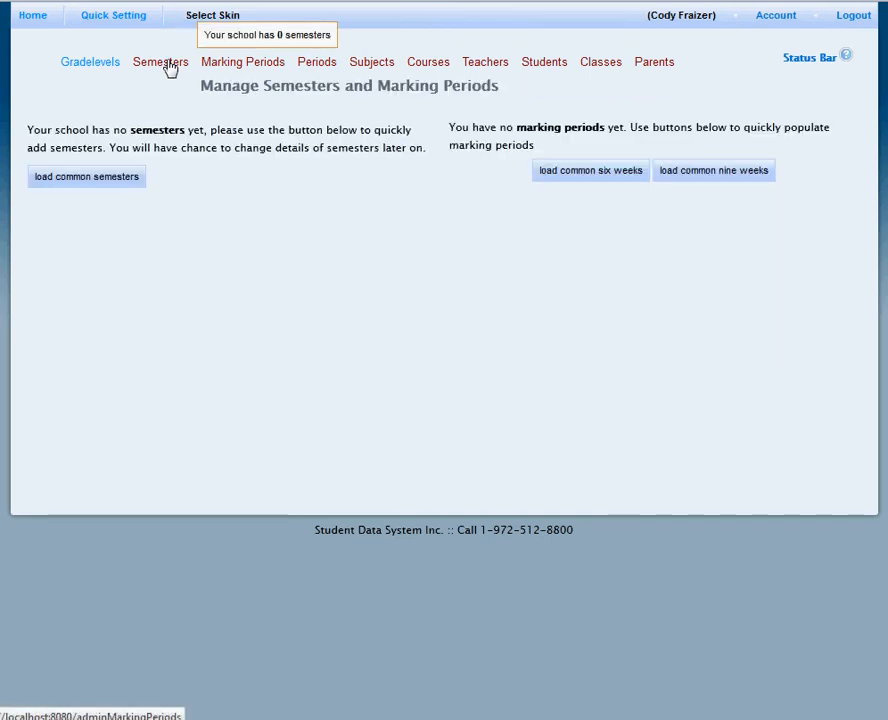
left_click(95, 180)
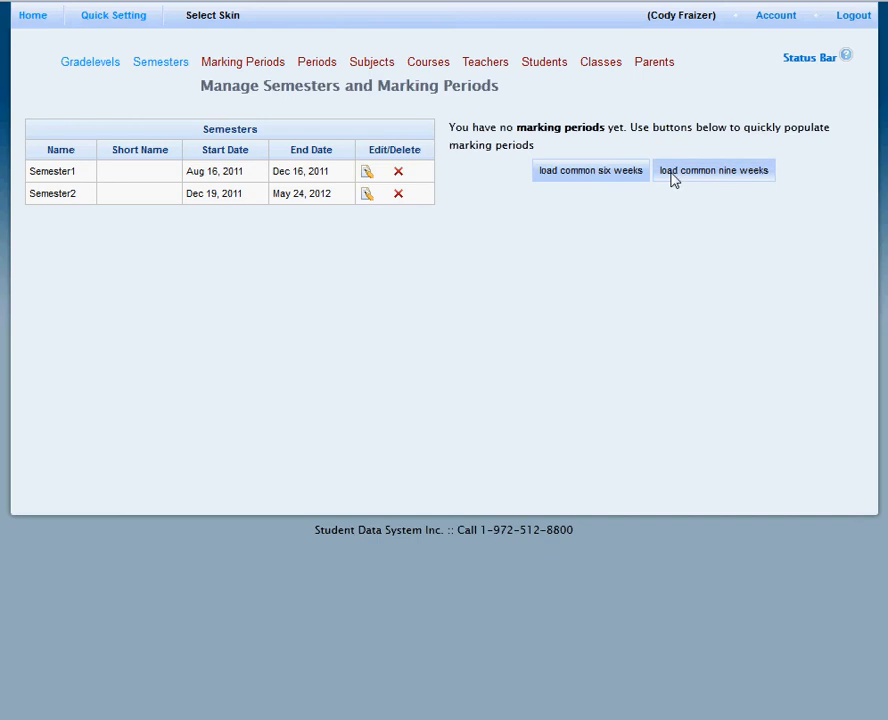
left_click(720, 177)
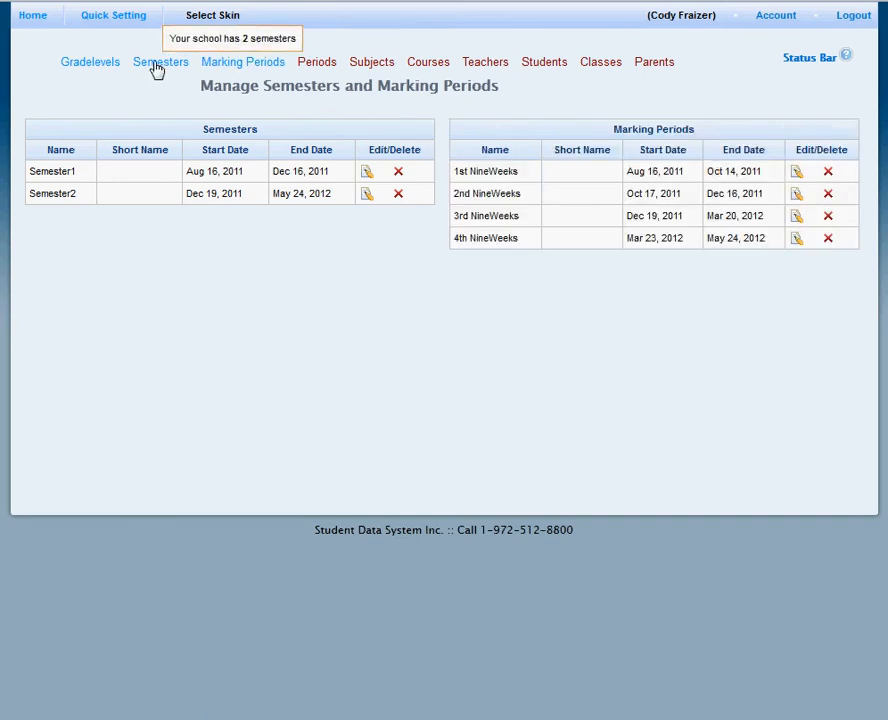
Populate the school's daily schedule with the typical 8 periods.
left_click(325, 68)
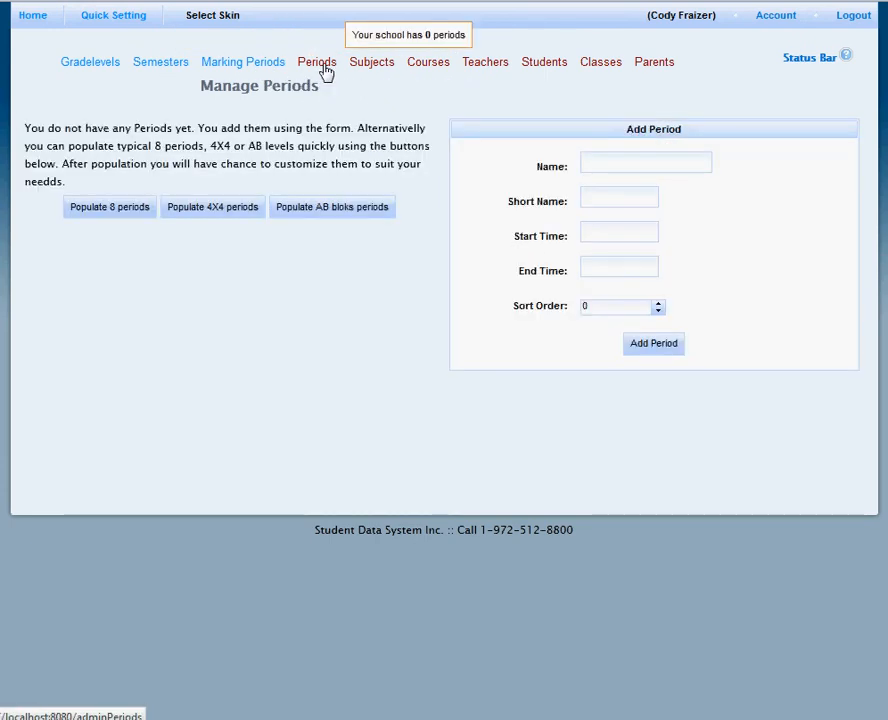
left_click(132, 212)
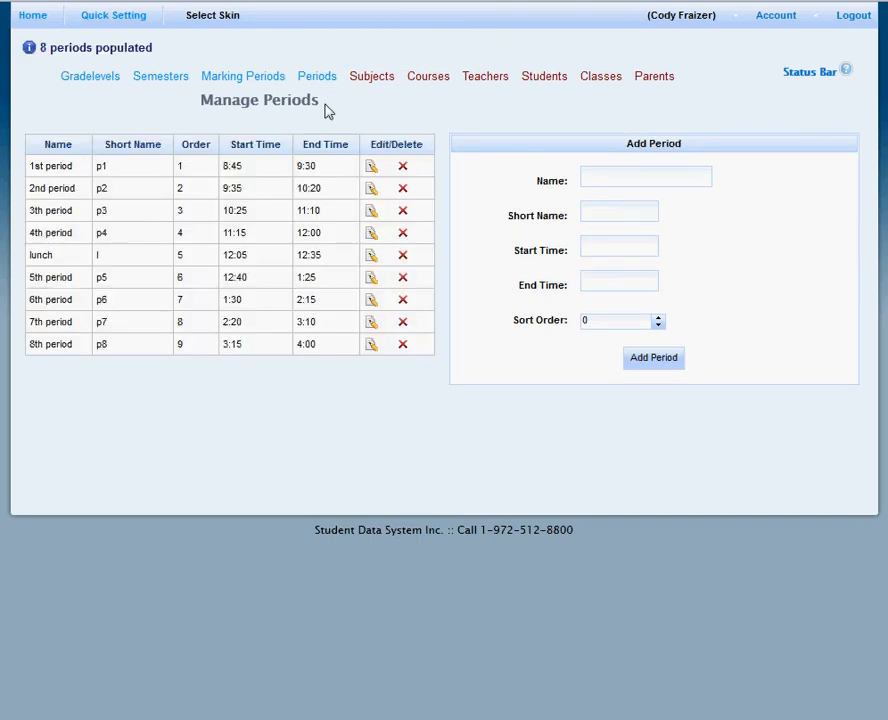
Add English and History from the most common subjects to the school's subjects, keeping the suggested short names.
left_click(371, 79)
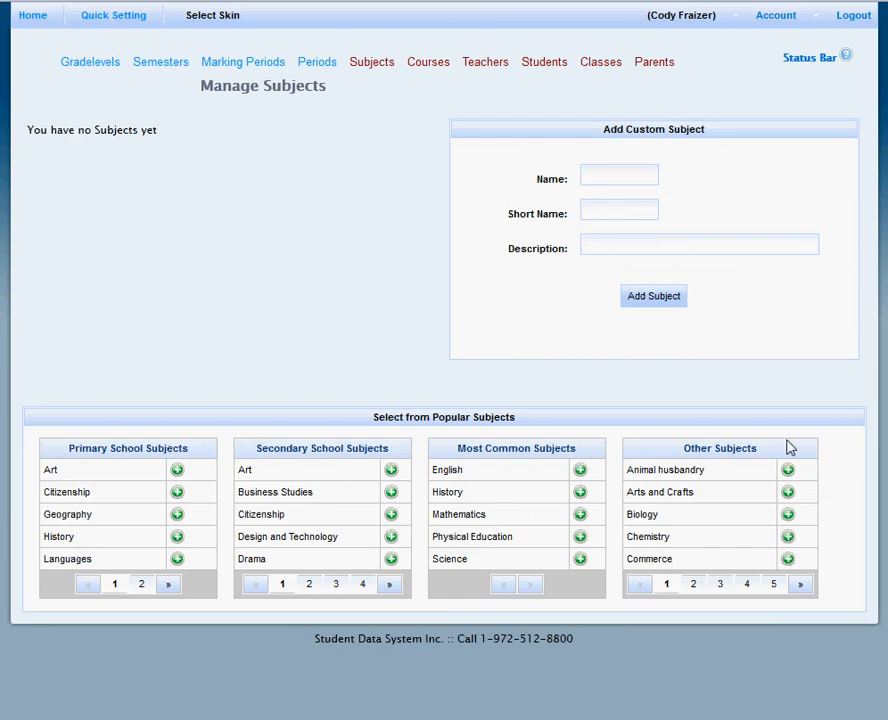
left_click(580, 472)
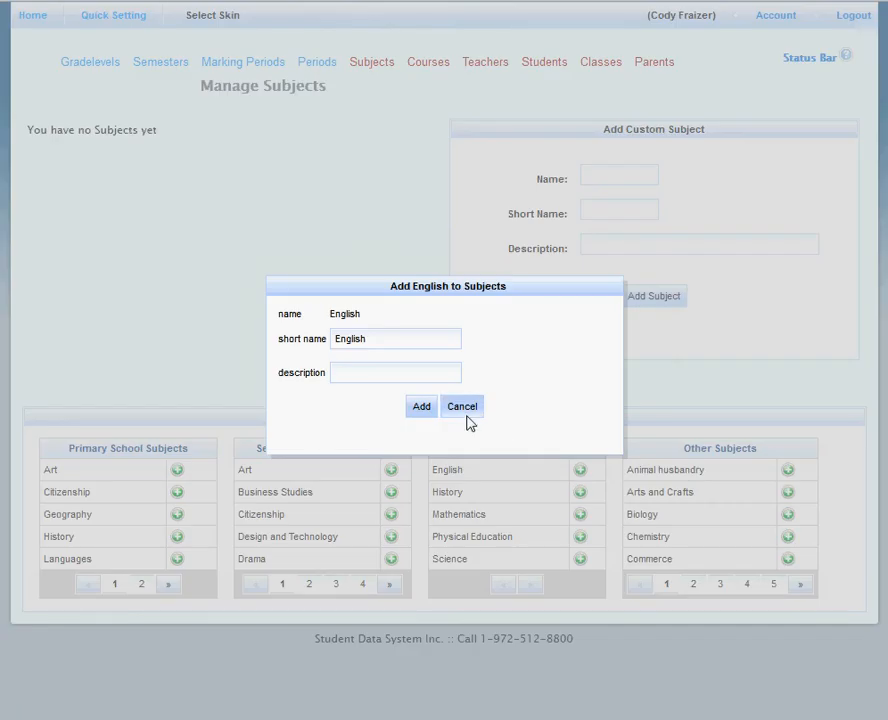
left_click(424, 408)
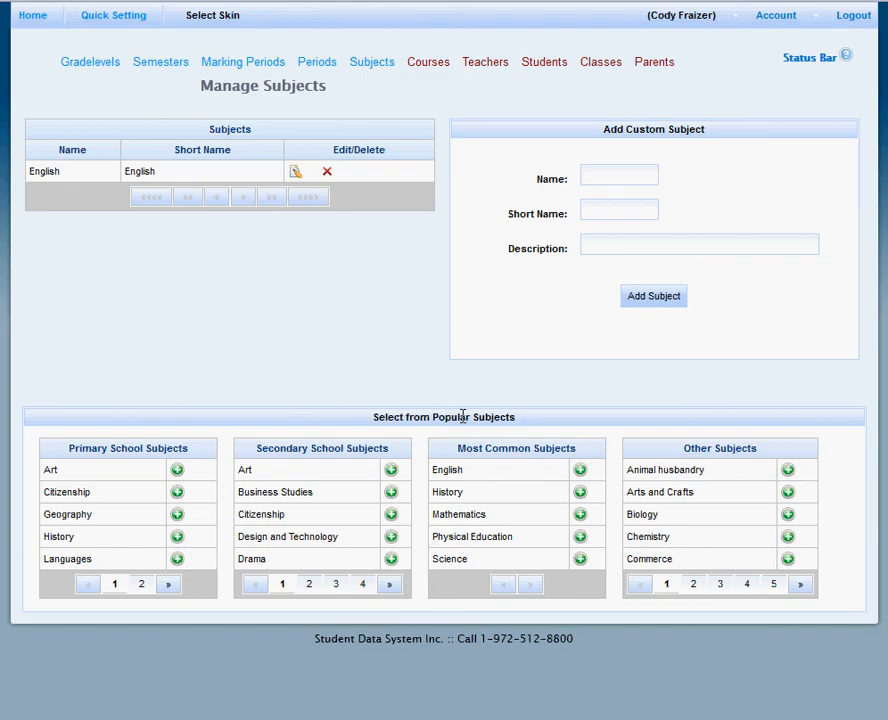
left_click(580, 493)
left_click(416, 408)
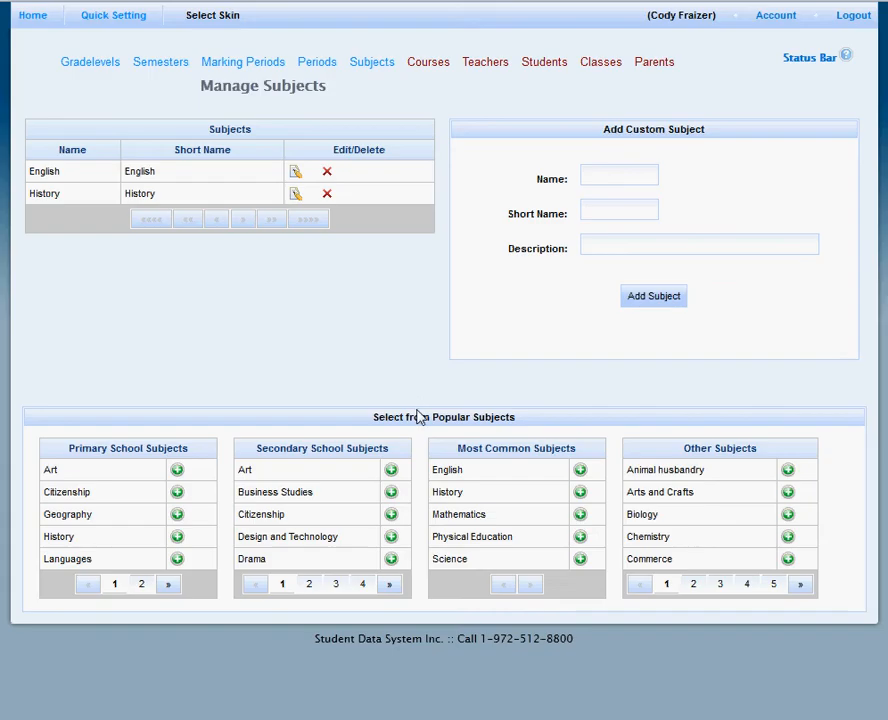
Add Mathematics from the most common subjects to the school's subjects, keeping the suggested short name.
left_click(580, 514)
left_click(420, 407)
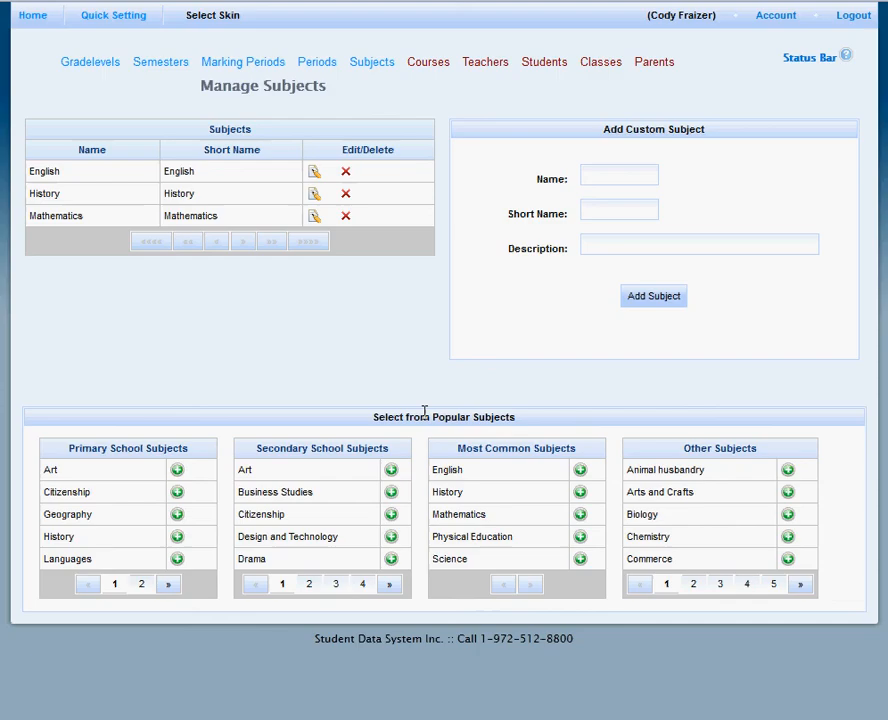
Check the school status overview for what the courses depend on.
left_click(421, 72)
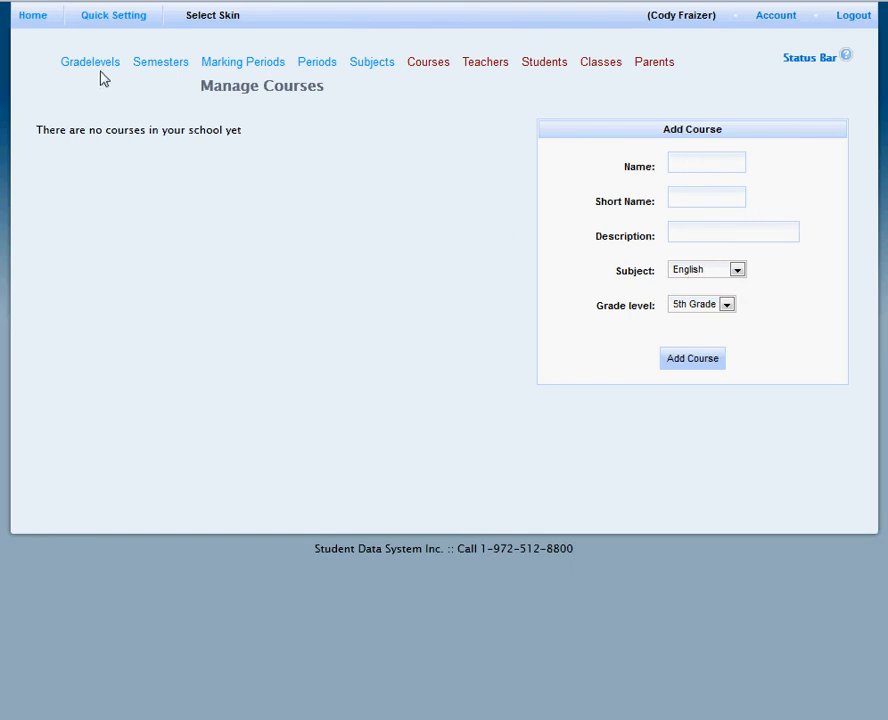
left_click(38, 20)
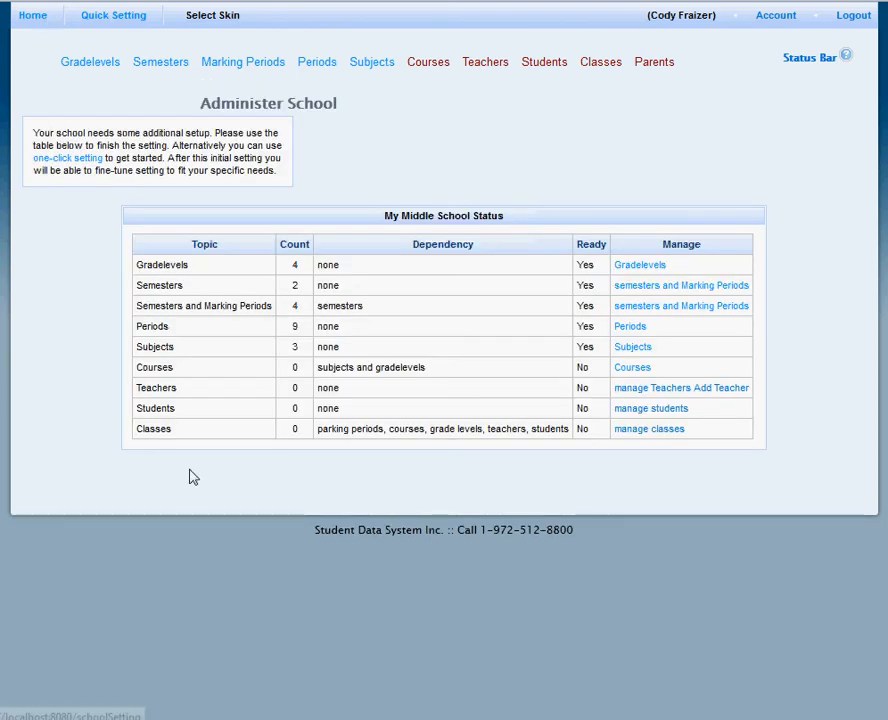
left_click_drag(452, 369, 303, 380)
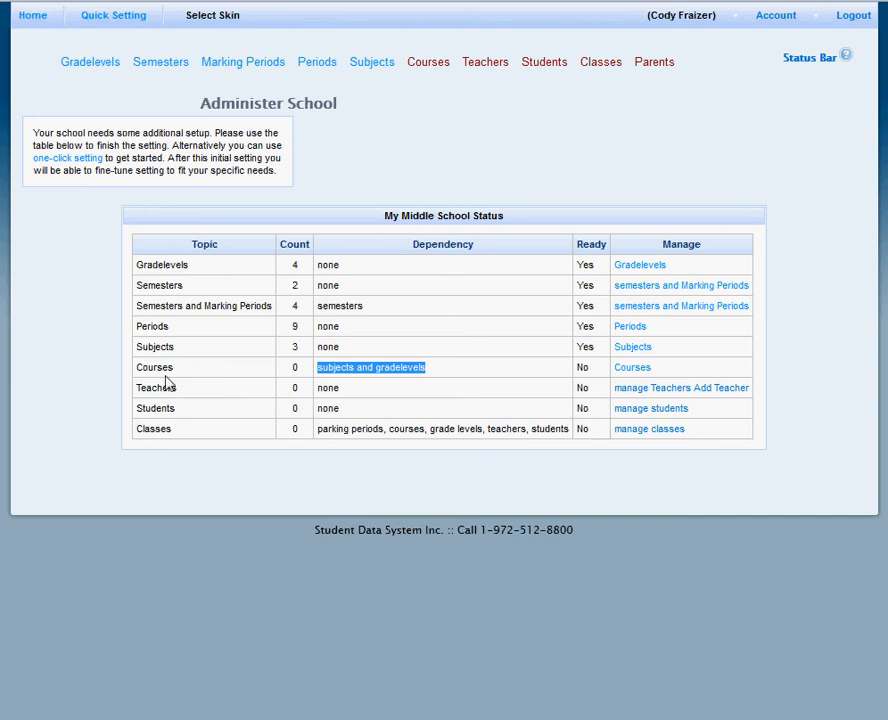
left_click(419, 141)
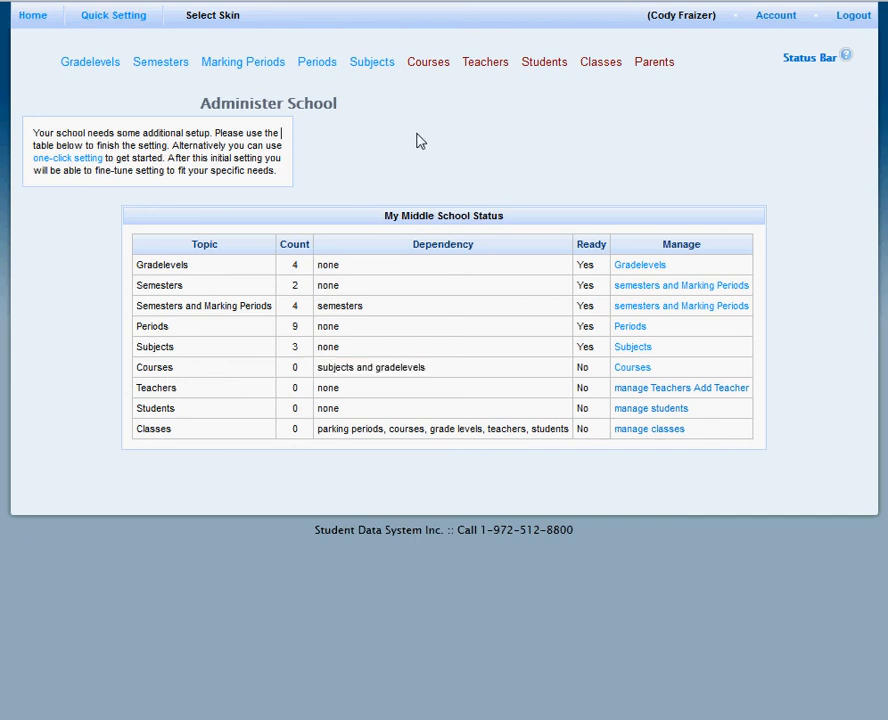
Add the course Mathematics 6 with short name math6, subject Mathematics and grade level 6th Grade.
left_click(428, 68)
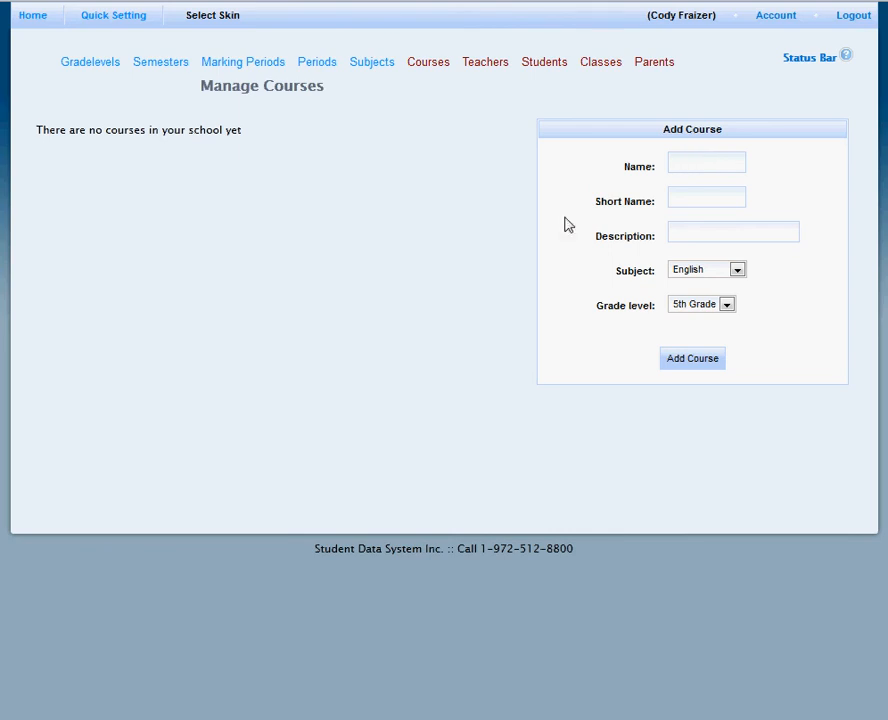
left_click(702, 162)
type("Mathematics 6")
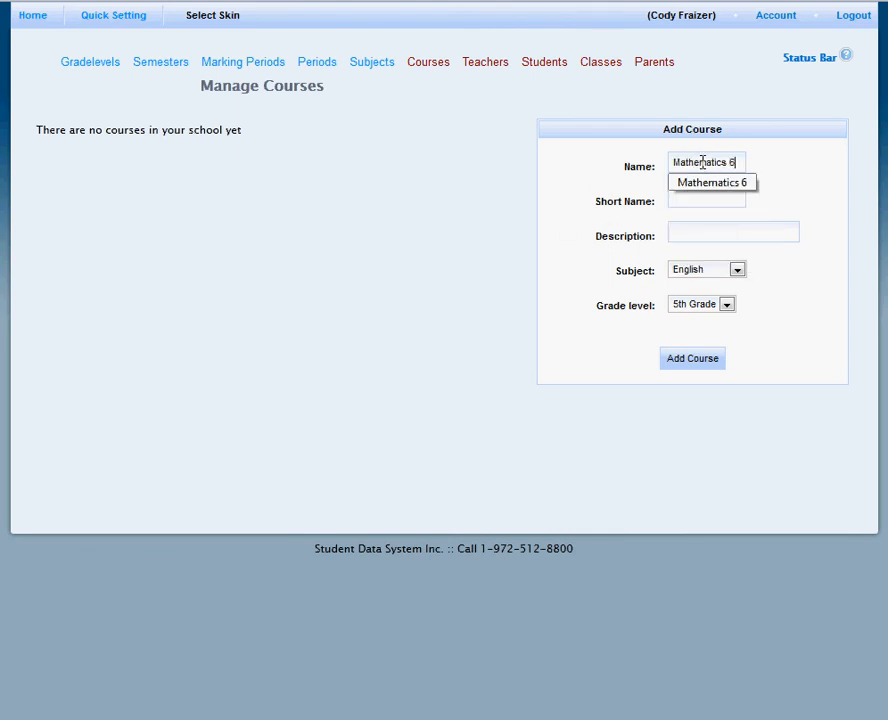
left_click(724, 198)
type("math")
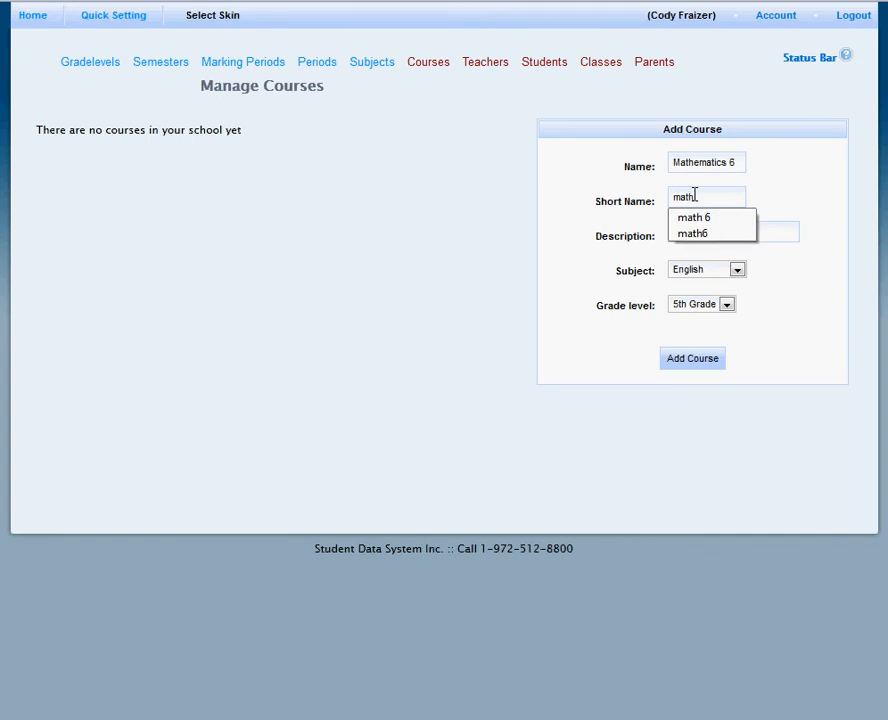
type("6")
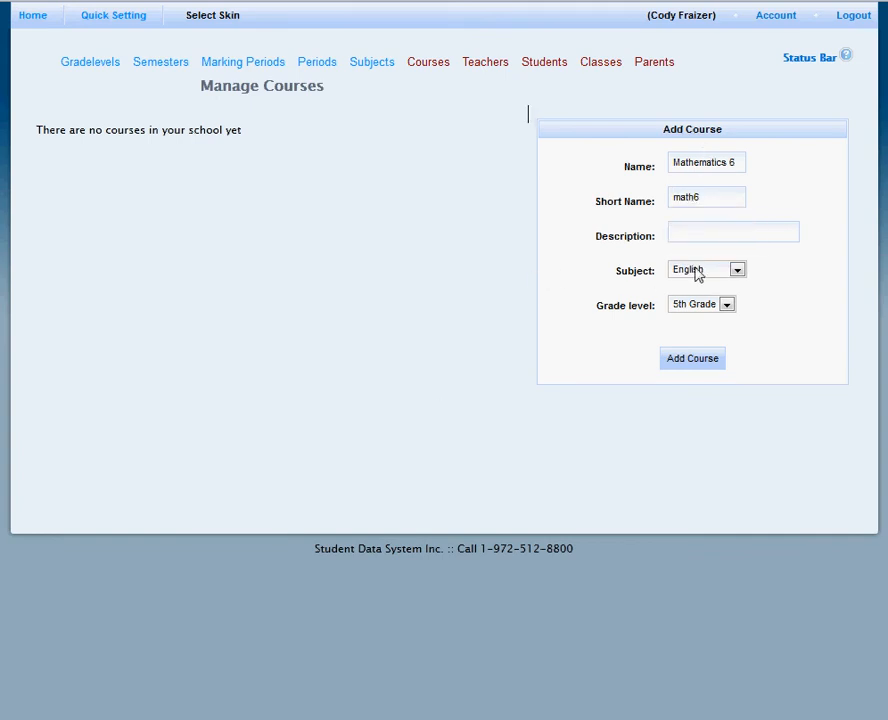
left_click(708, 271)
left_click(708, 310)
left_click(706, 312)
left_click(700, 333)
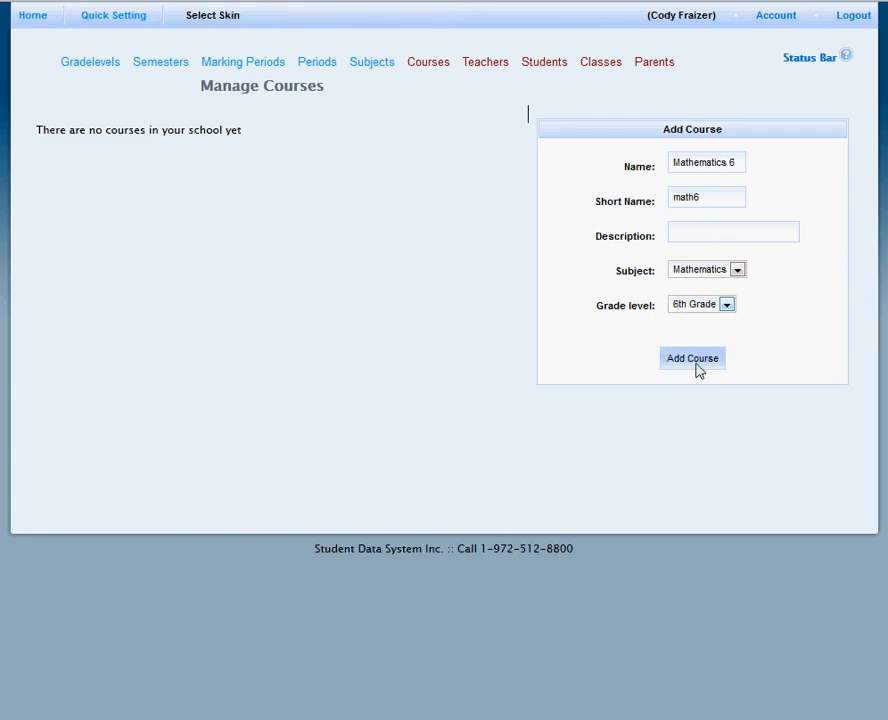
left_click(694, 364)
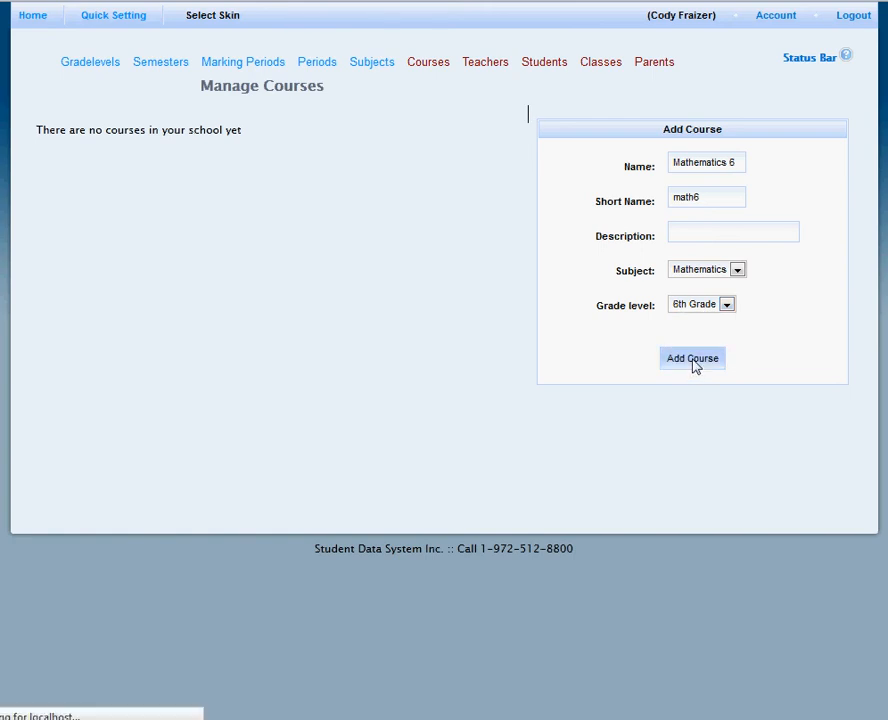
Add the course Mathematics 7 with short name math7, subject Mathematics and grade level 7th Grade.
left_click(682, 164)
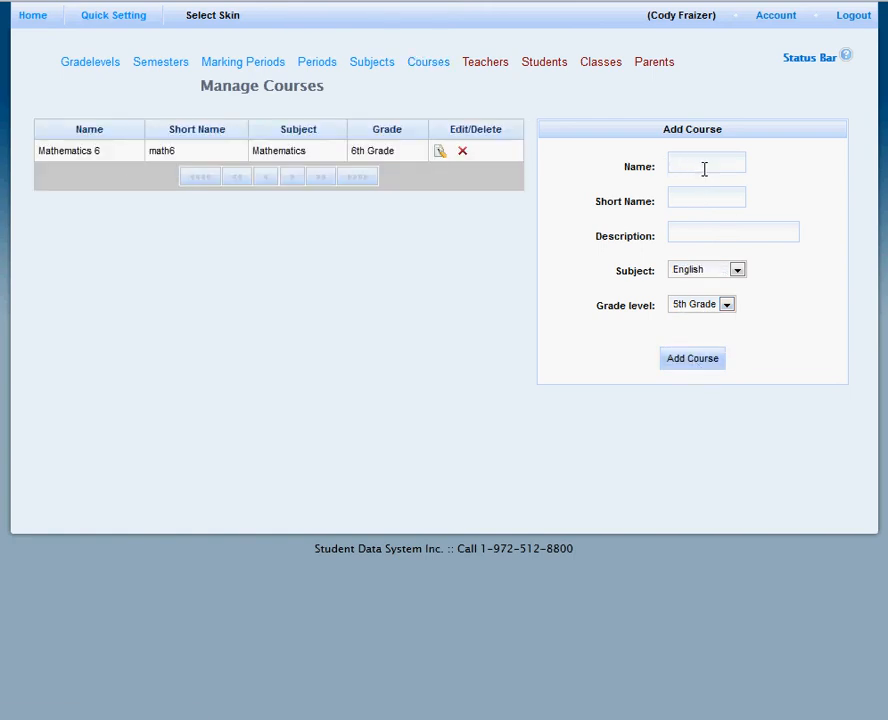
type("Mathematics 67")
left_click(717, 224)
type("math")
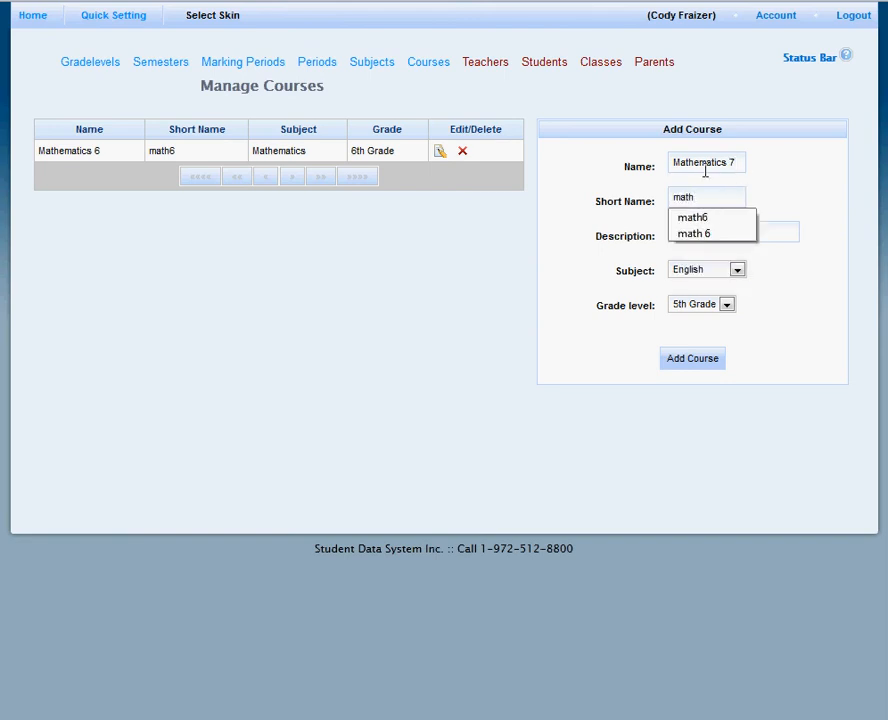
type("7")
left_click(700, 271)
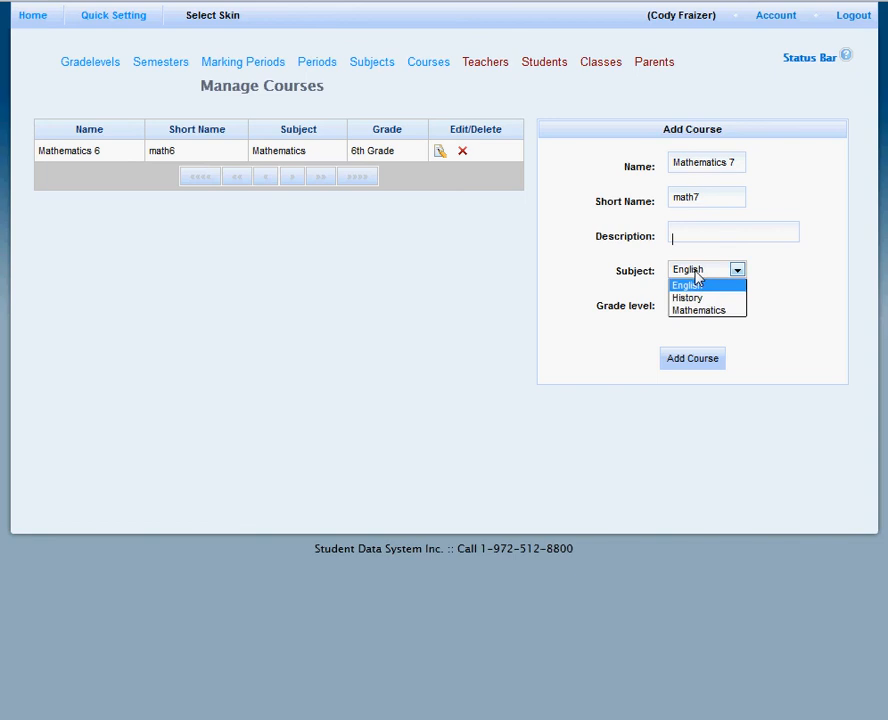
left_click(697, 311)
left_click(694, 308)
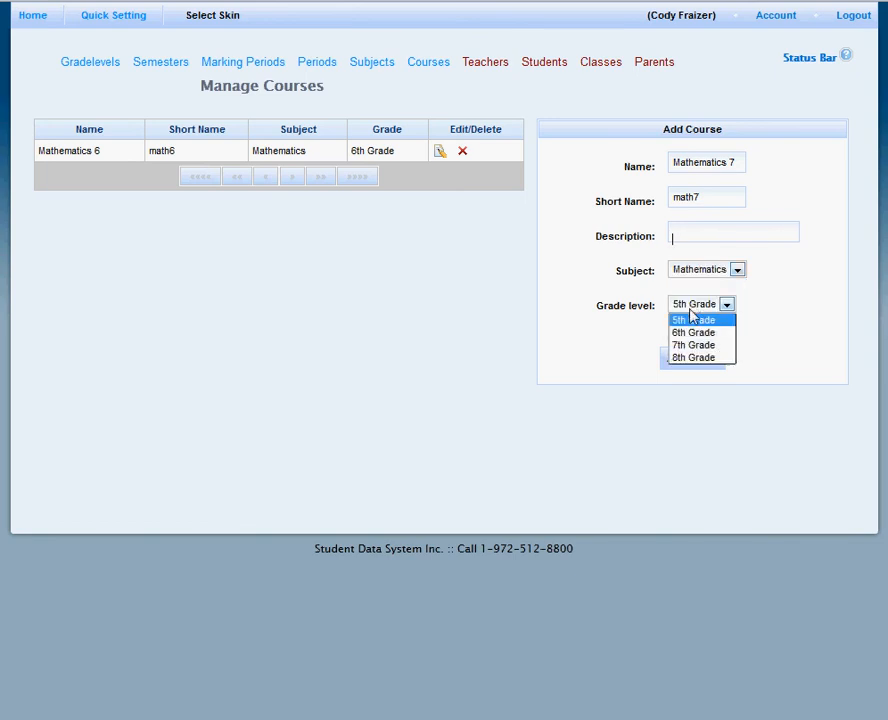
left_click(691, 347)
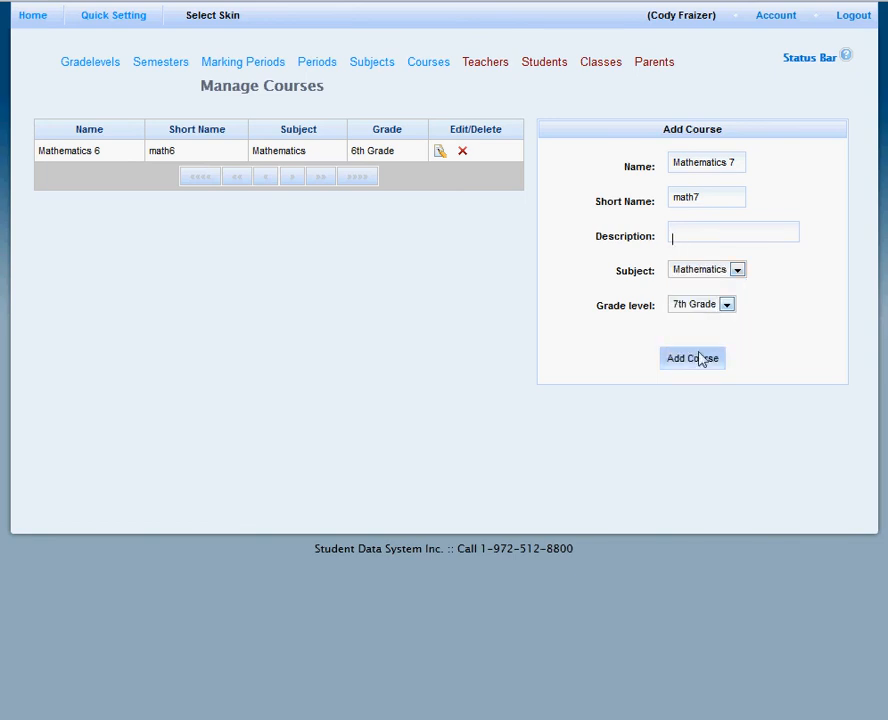
left_click(697, 359)
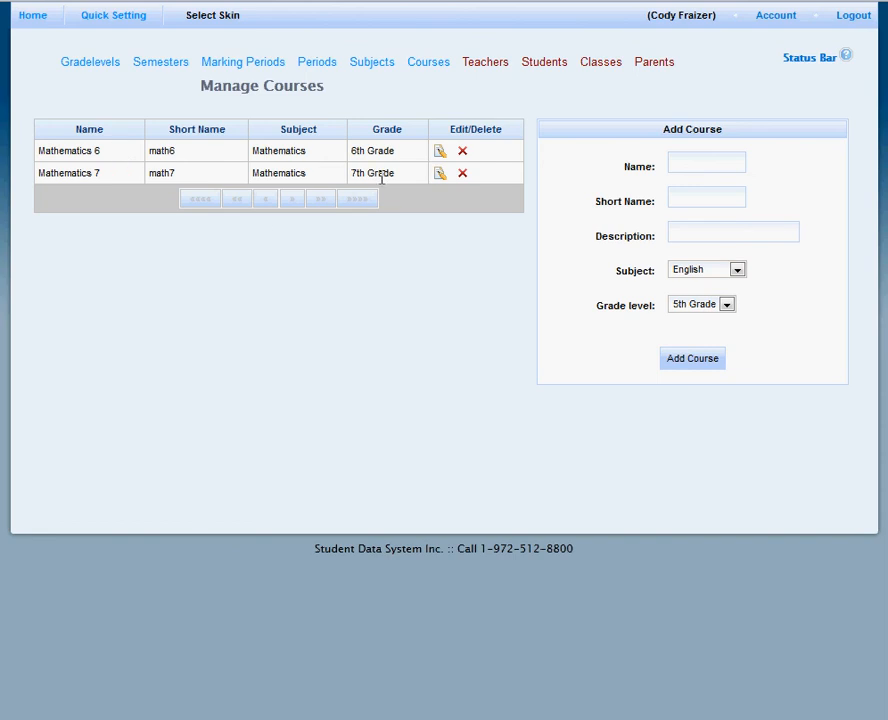
Add a teacher with the title Ms, filling in the first and last name, username, e-mail, password and password confirmation.
left_click(490, 66)
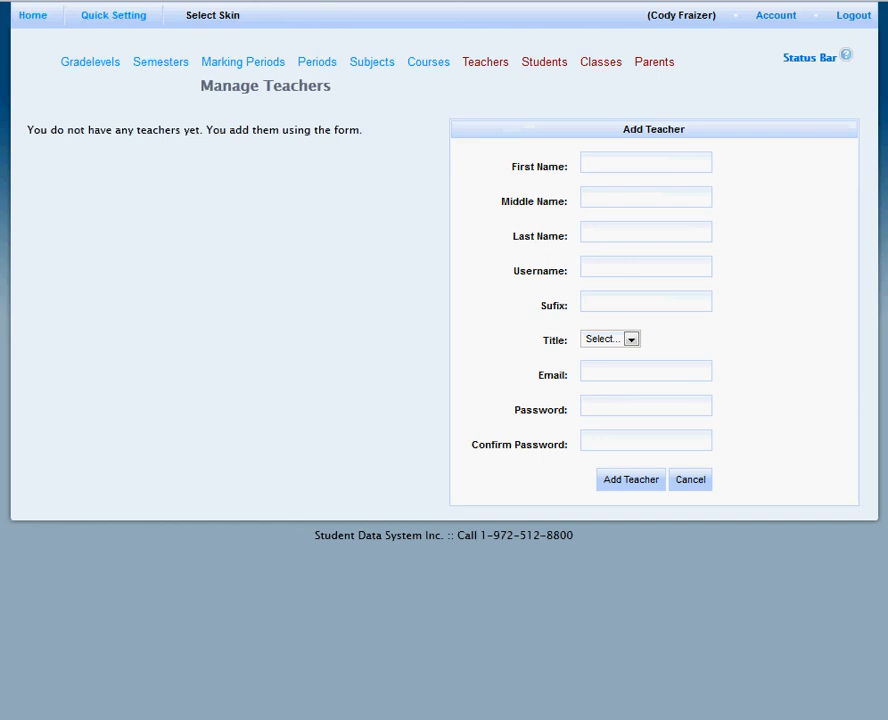
key("alt+j")
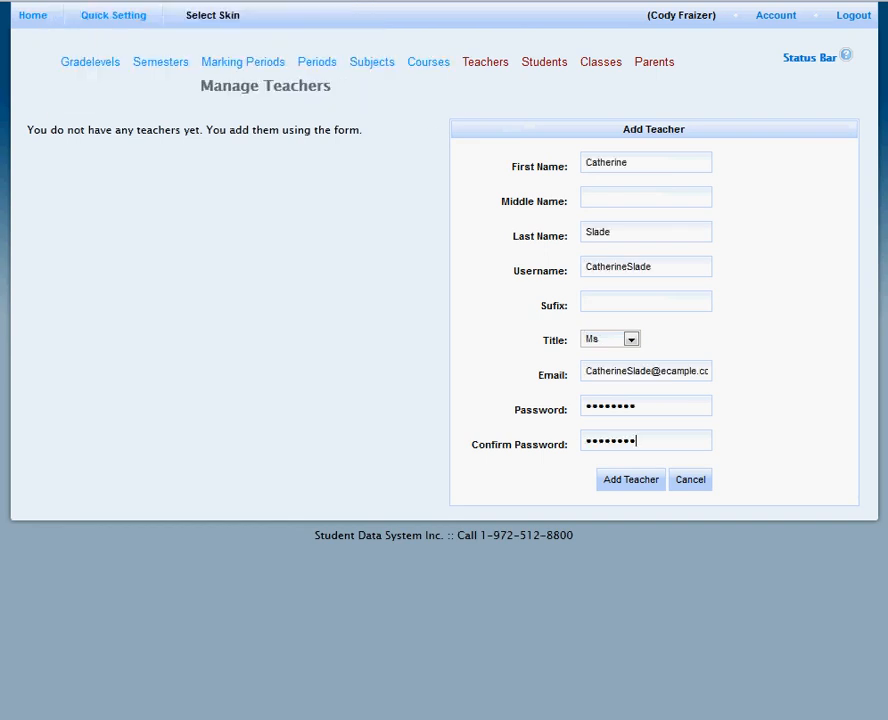
left_click(620, 482)
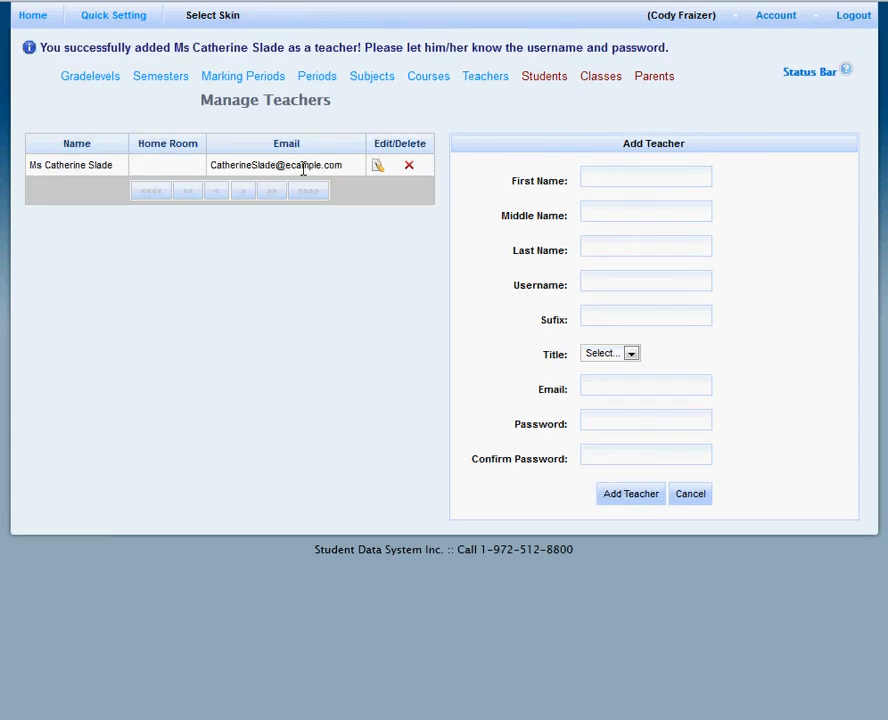
Add the first student in 6th Grade, filling in the name, e-mail, username, password and password confirmation.
left_click(538, 87)
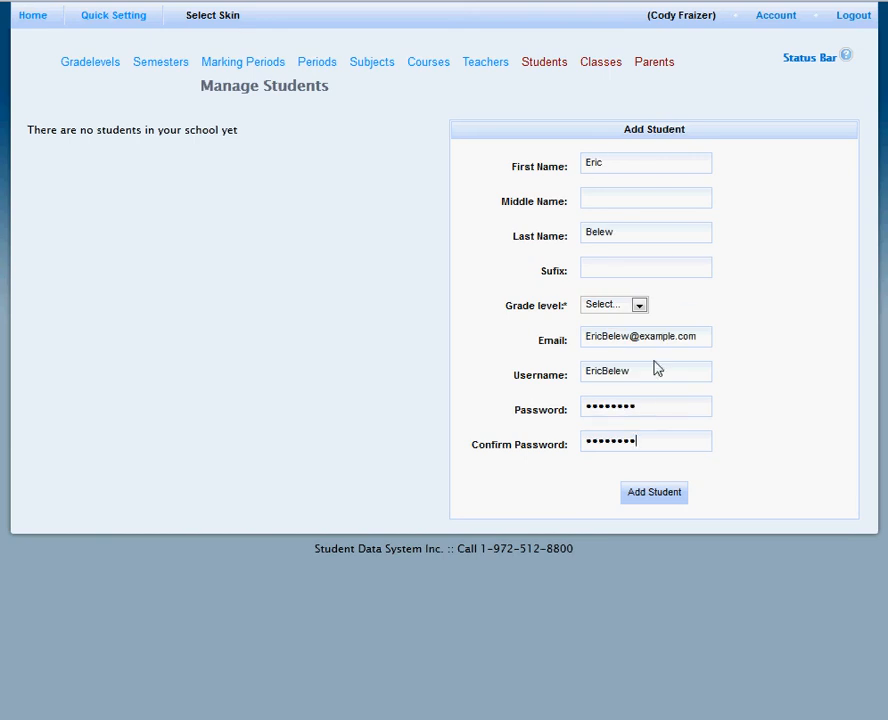
left_click(640, 308)
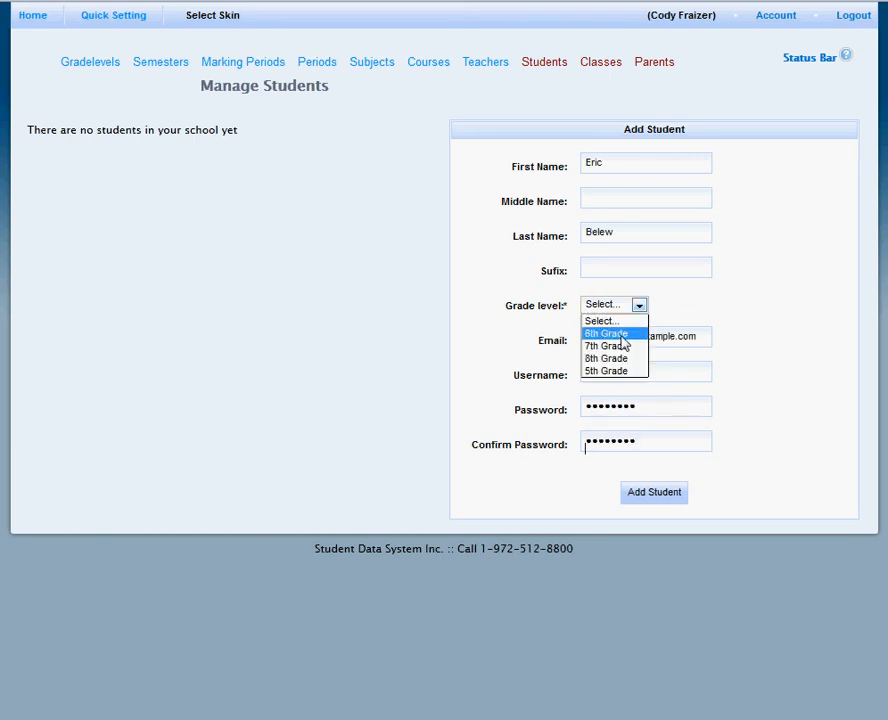
left_click(621, 336)
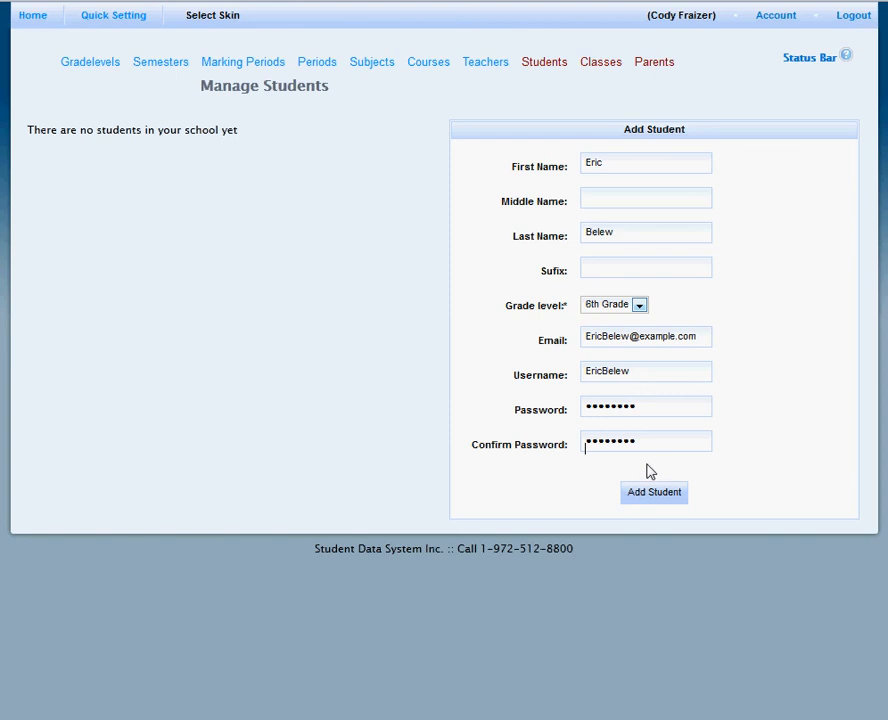
left_click(651, 494)
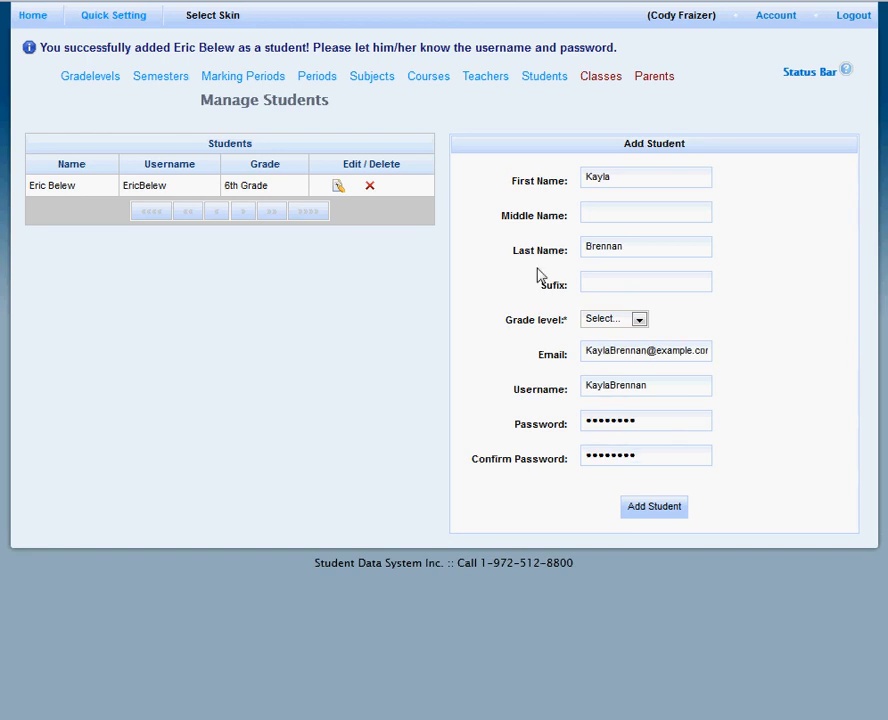
Add a second 6th Grade student with the name, e-mail, username, password and password confirmation filled in.
left_click(627, 319)
left_click(626, 346)
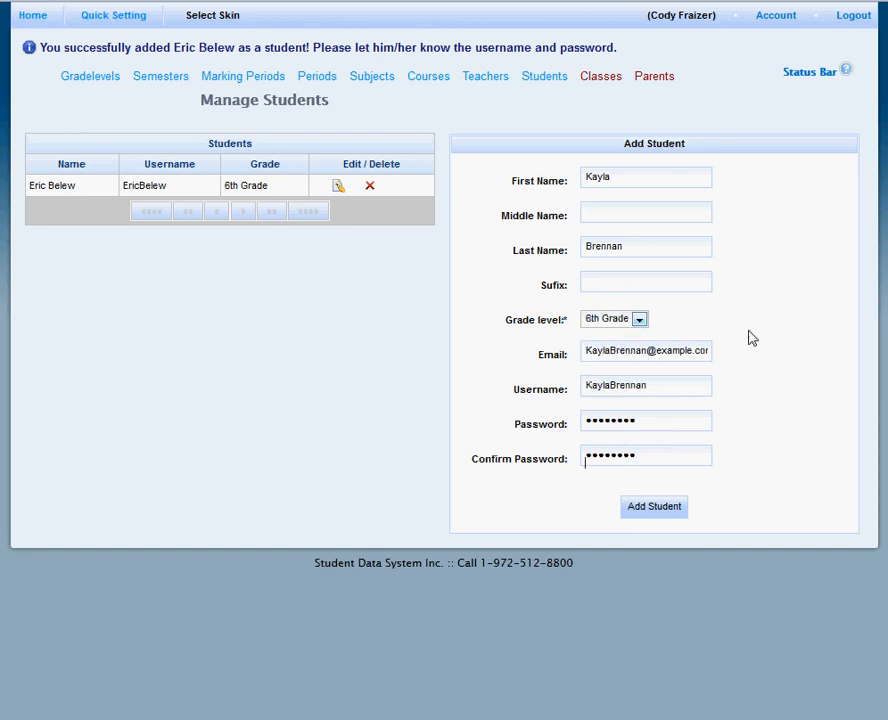
left_click(651, 509)
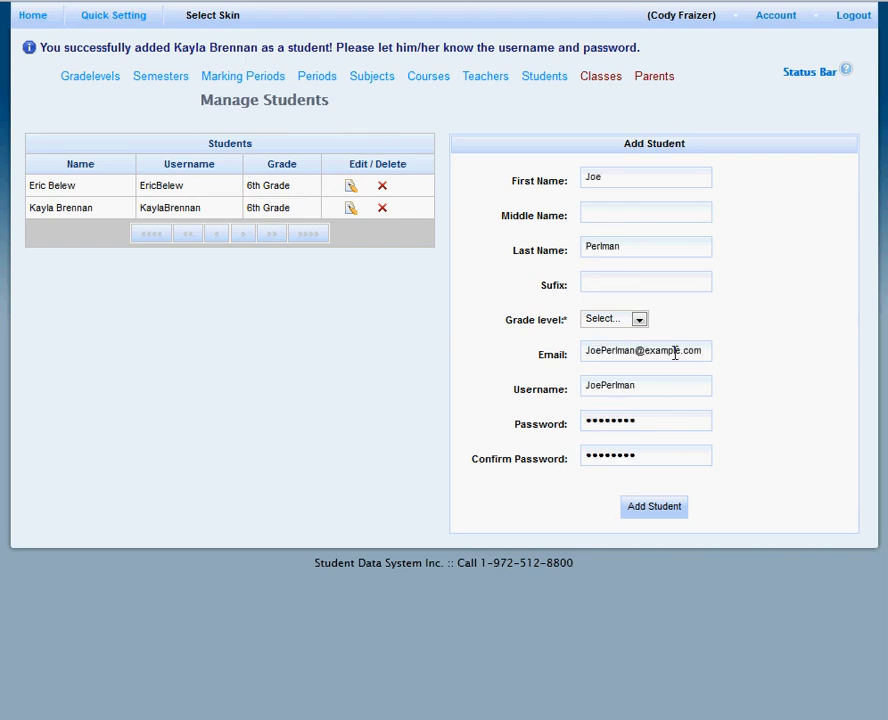
Add a third student in 7th Grade, filling in the name, e-mail, username, password and password confirmation.
left_click(642, 322)
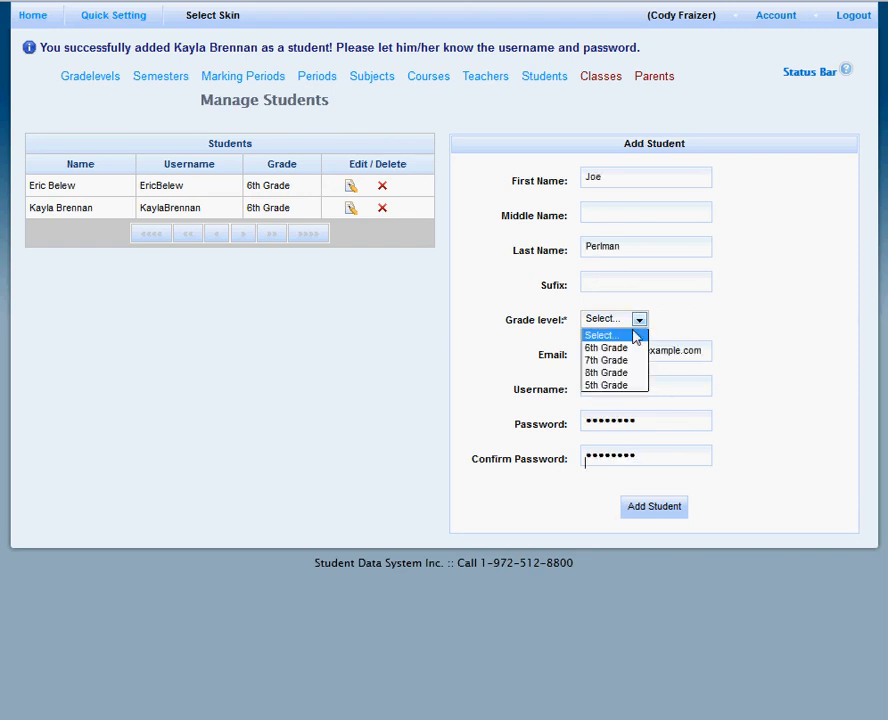
left_click(624, 364)
left_click(648, 510)
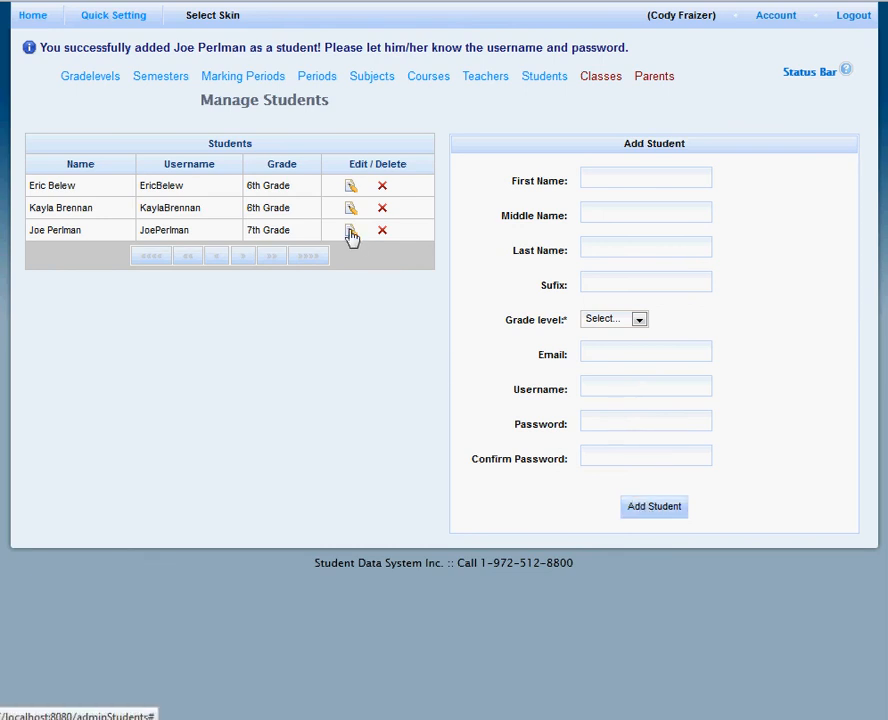
Set the gender of the 7th Grade student to Male in the student details and store the edit.
left_click(350, 232)
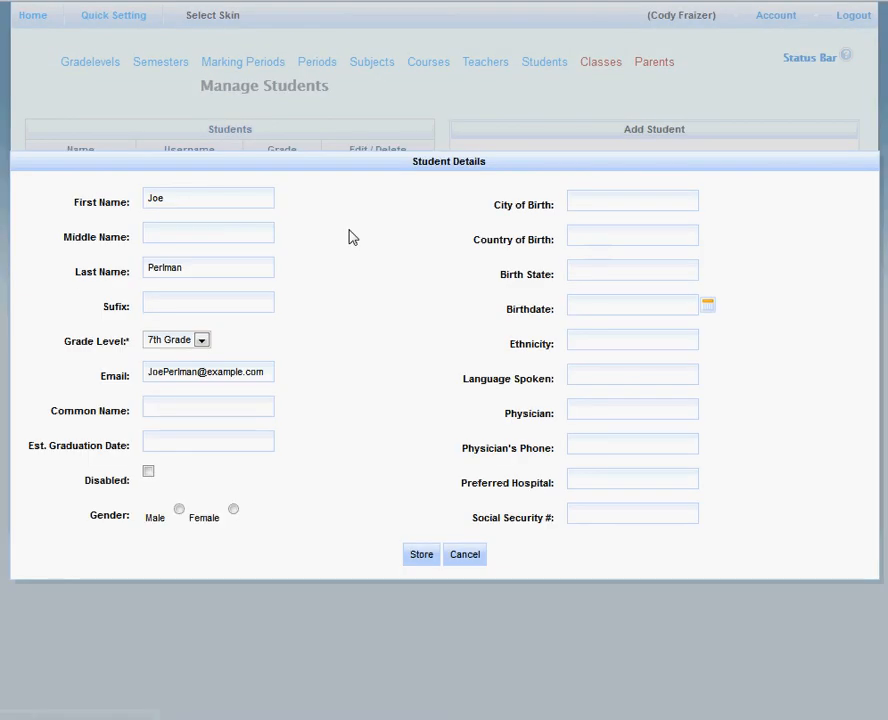
left_click(179, 509)
left_click(424, 561)
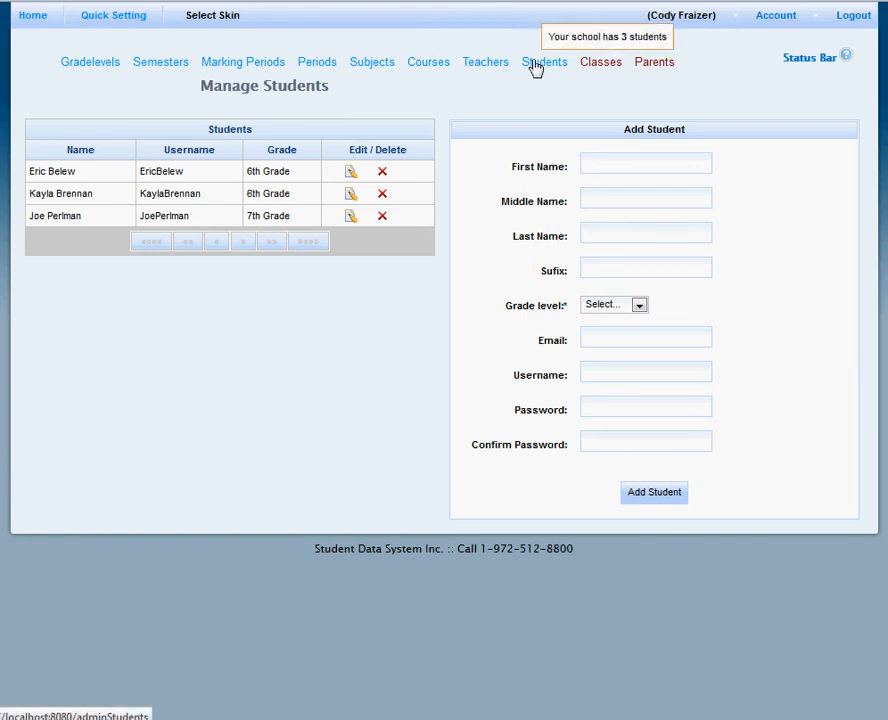
Start adding a new class in the Mathematics subject with Mathematics 7 as its course.
left_click(604, 63)
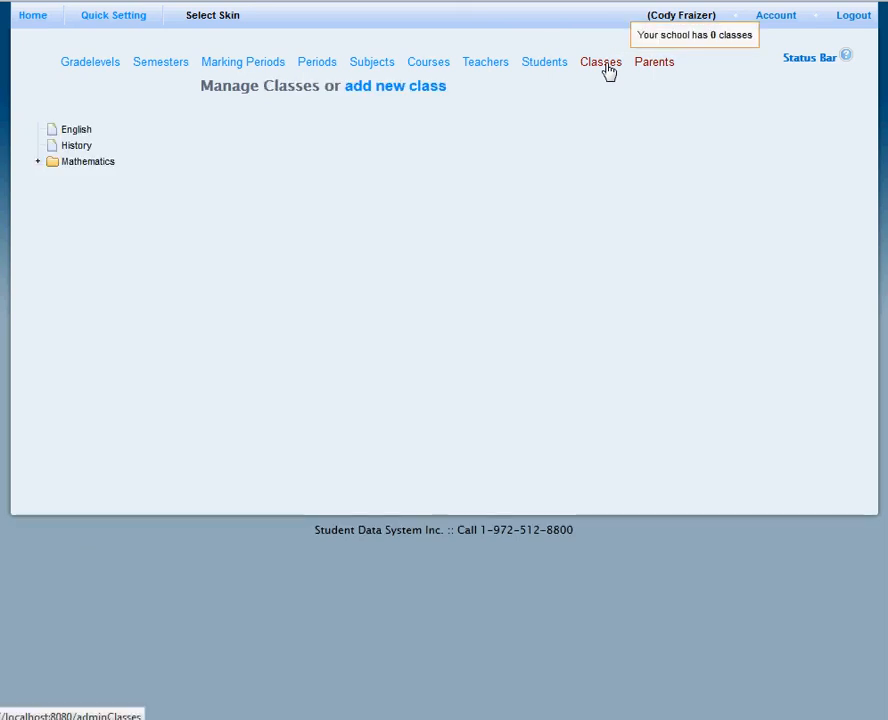
left_click(403, 90)
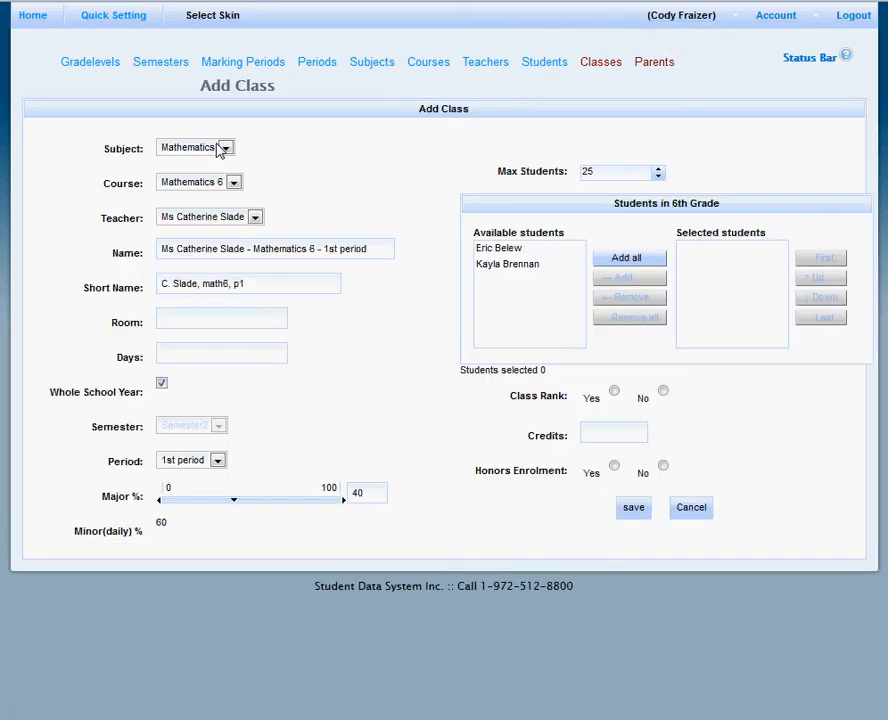
left_click_drag(369, 247, 158, 250)
left_click(350, 178)
left_click(234, 183)
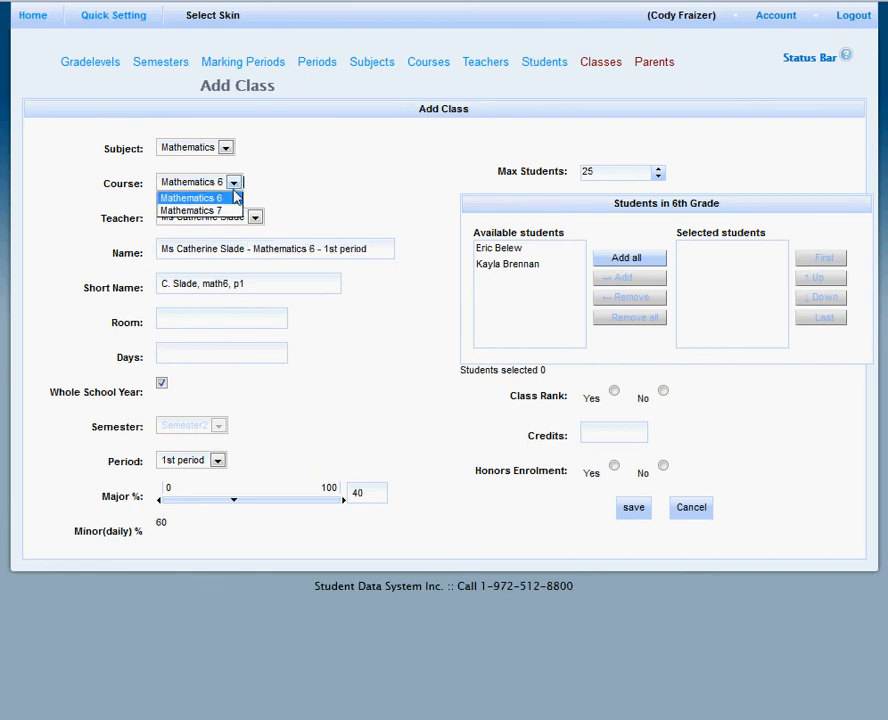
left_click(228, 211)
Try editing the new class's name and short name by hand.
left_click_drag(313, 252, 267, 252)
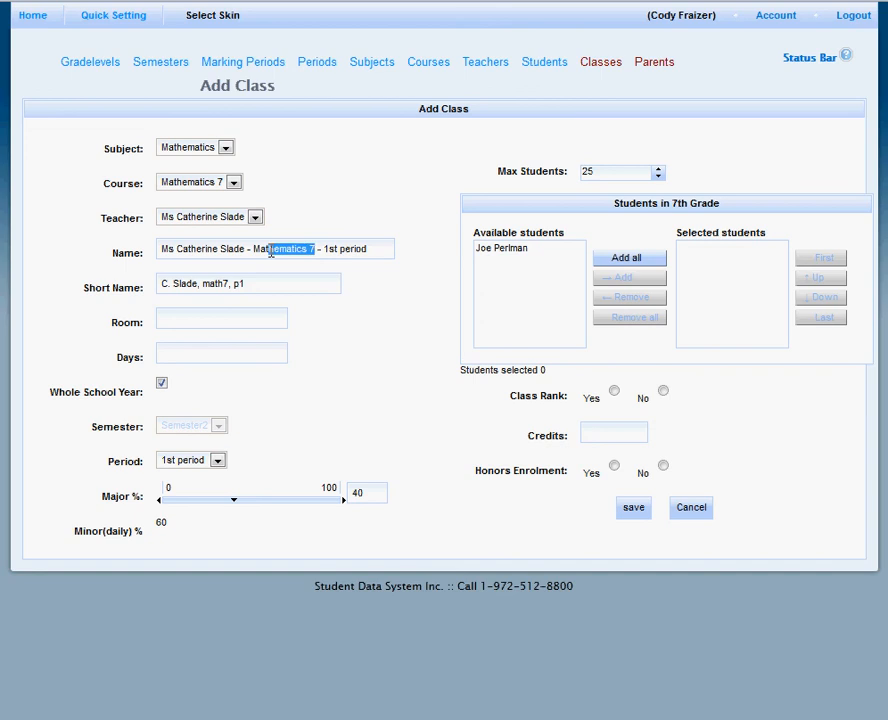
left_click(376, 253)
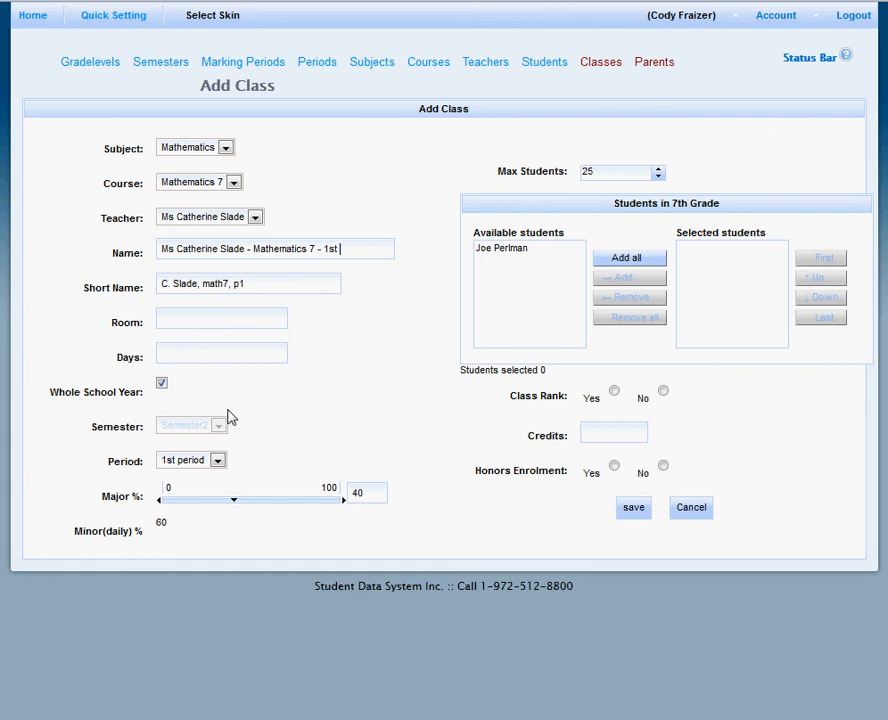
left_click(264, 283)
type("M,T,F")
Set the class period to 3th period and the major grade percentage to 50.
left_click(188, 462)
left_click(176, 505)
left_click_drag(234, 502, 248, 502)
Change the course of the new class to Mathematics 6.
left_click(525, 249)
left_click(205, 184)
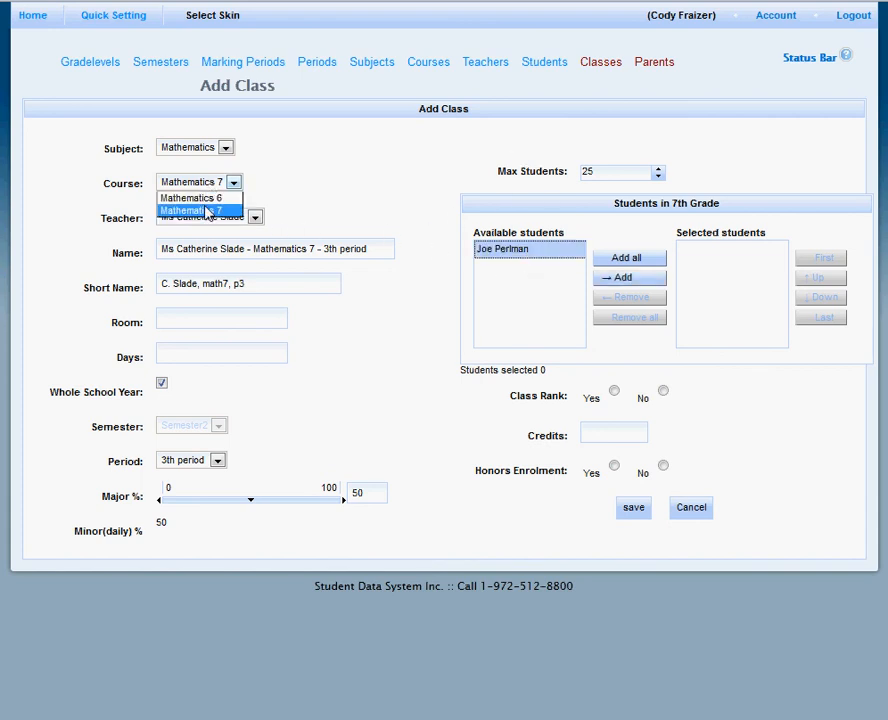
left_click(208, 208)
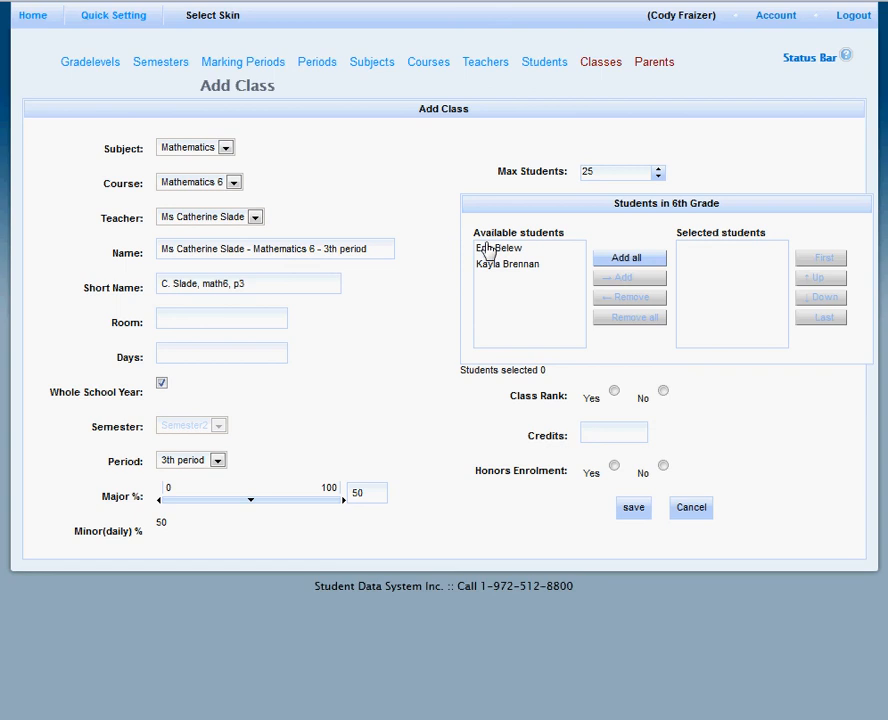
Enroll all available 6th Grade students in the Mathematics 6 class and save the class.
left_click(510, 250)
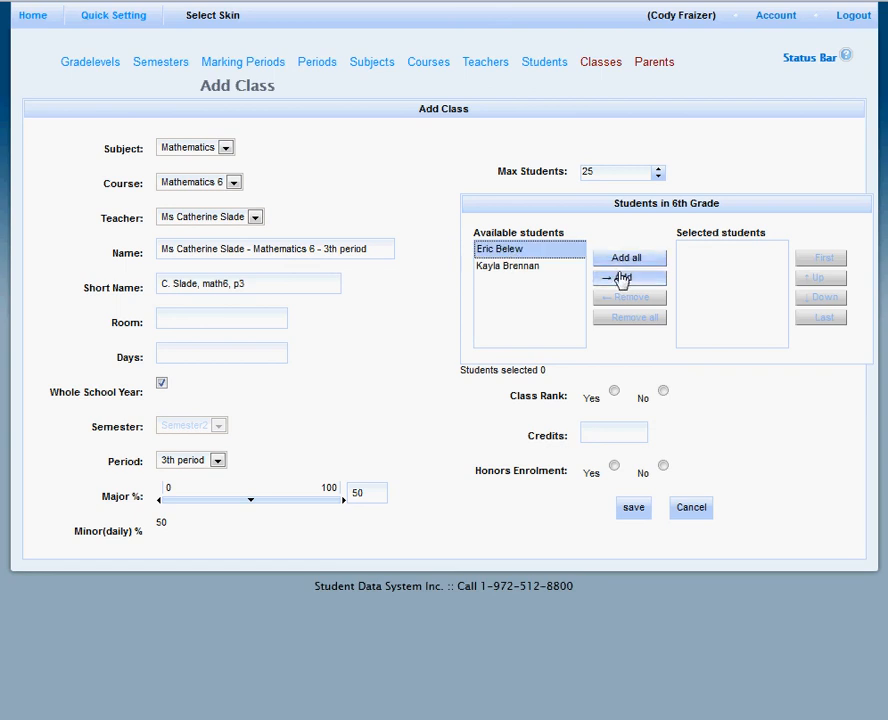
left_click(616, 280)
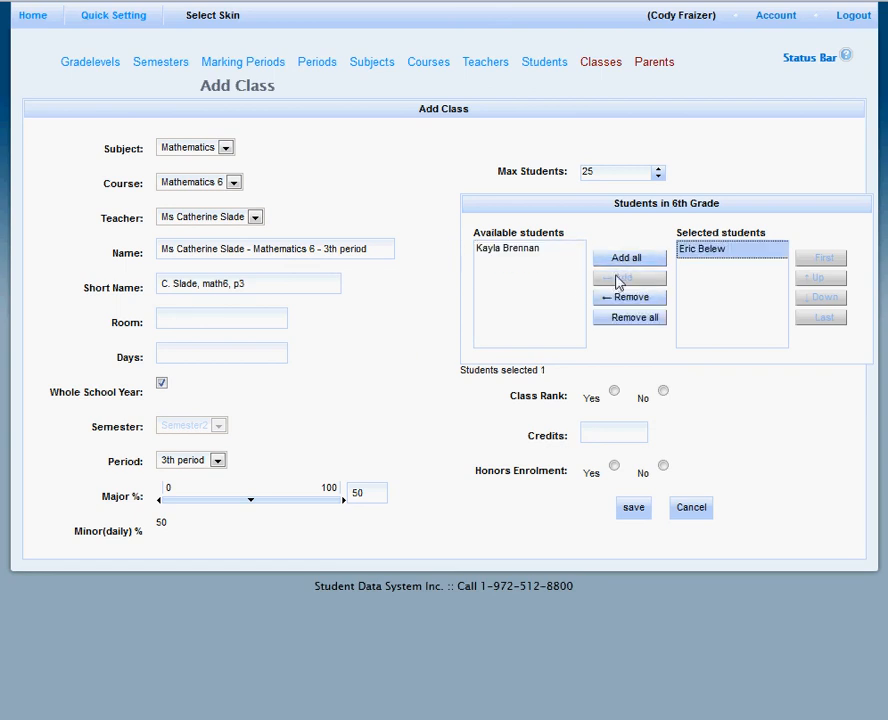
left_click(530, 250)
left_click(638, 259)
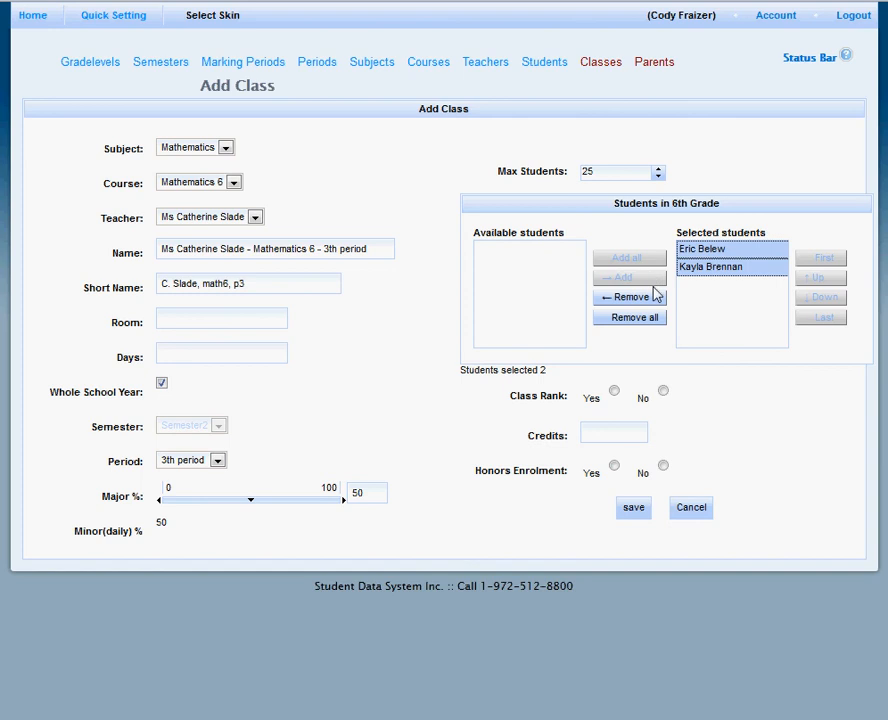
left_click(644, 316)
left_click(629, 262)
left_click(633, 508)
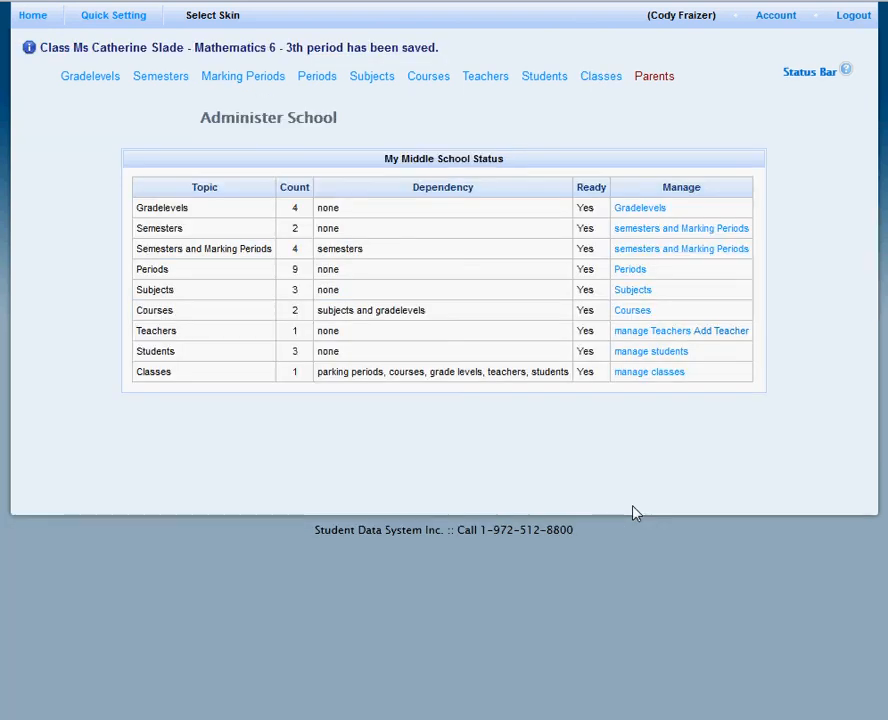
Open parent management and filter the student list by the 7th Grade student's first name.
left_click(656, 80)
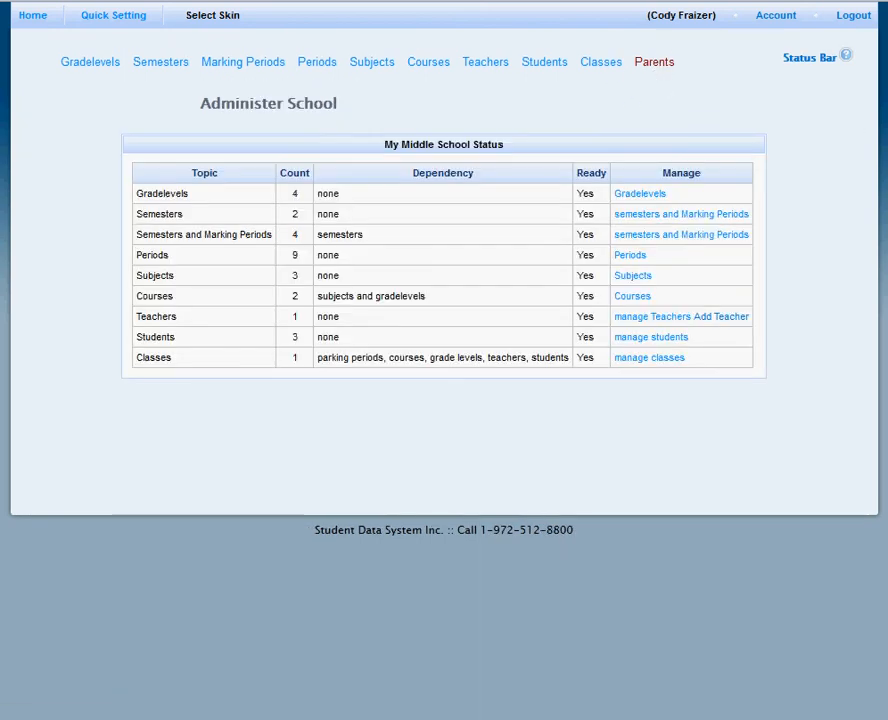
left_click(657, 68)
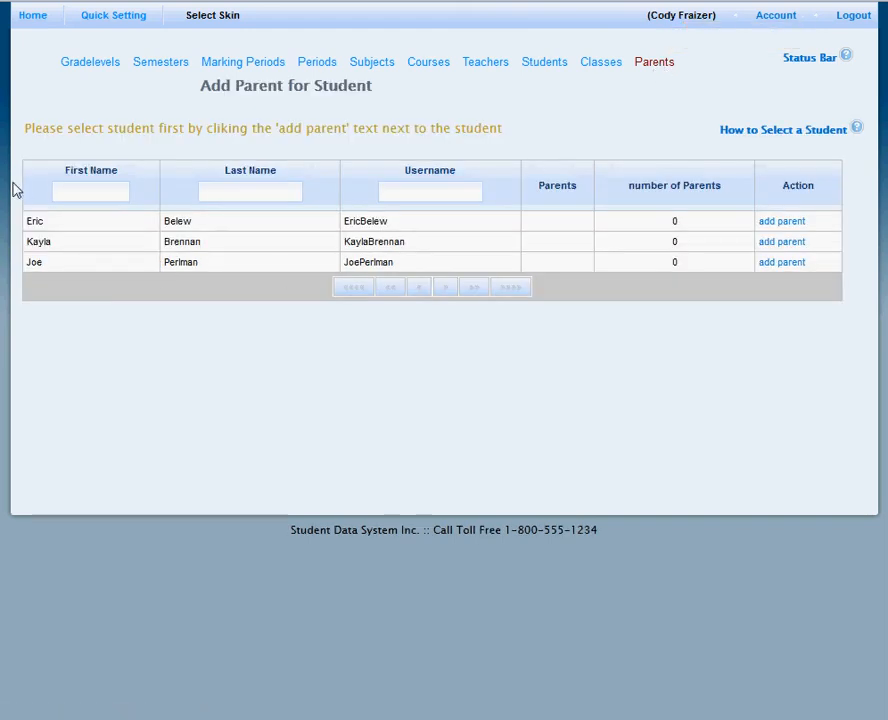
left_click(110, 188)
type("joe")
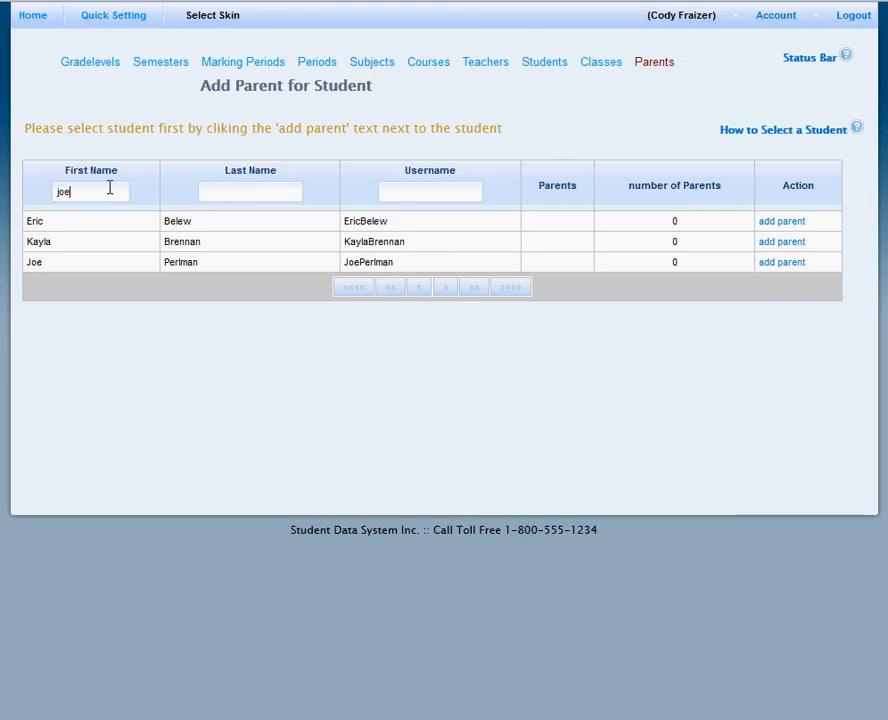
left_click(243, 193)
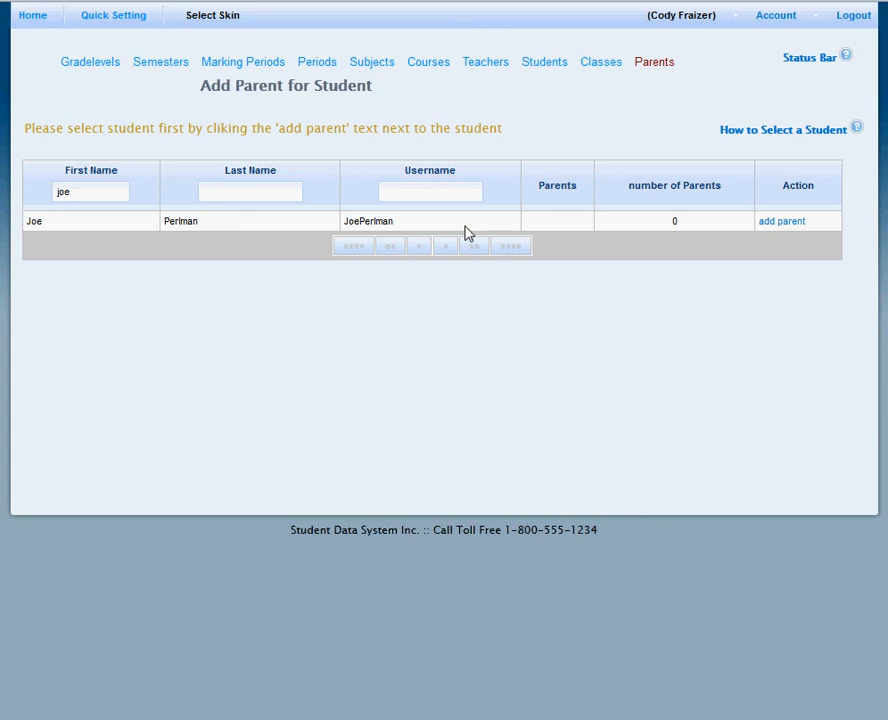
Add a parent titled Ms for the filtered student, with name, username, e-mail, password and password confirmation filled in, and return to the home page.
left_click(790, 223)
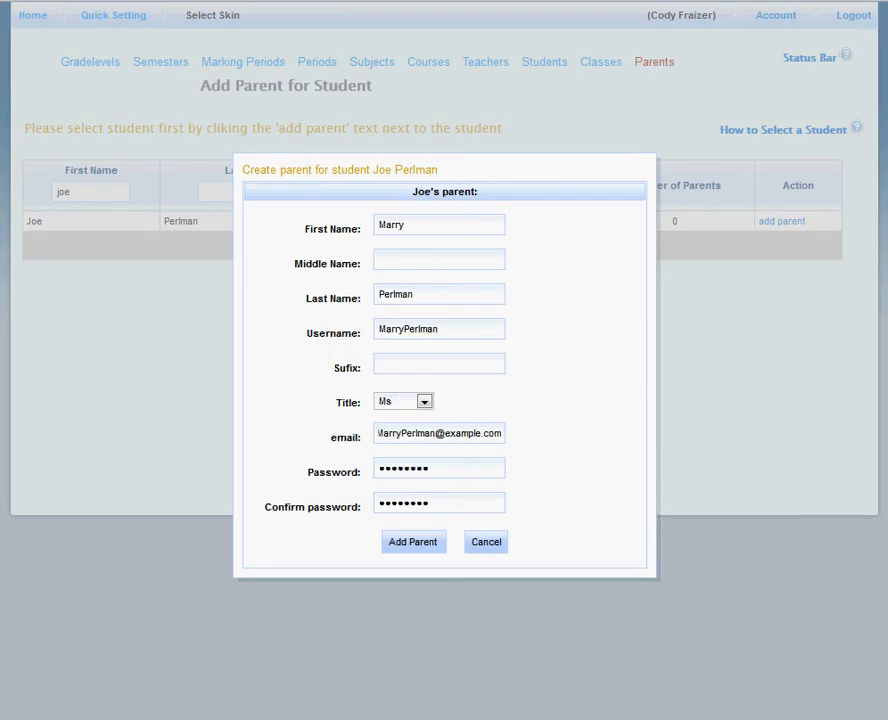
left_click(407, 546)
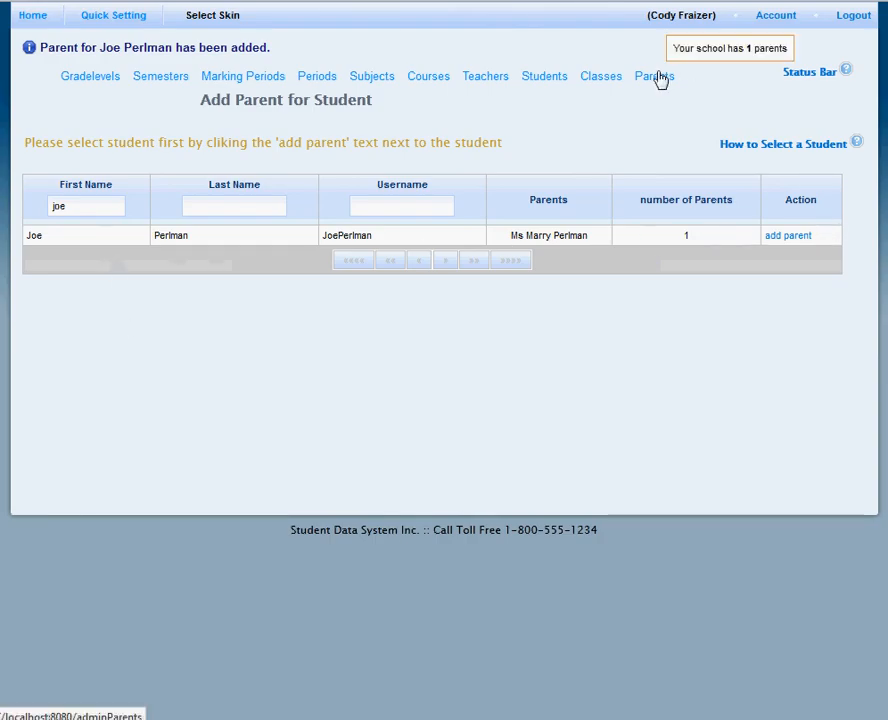
left_click(34, 18)
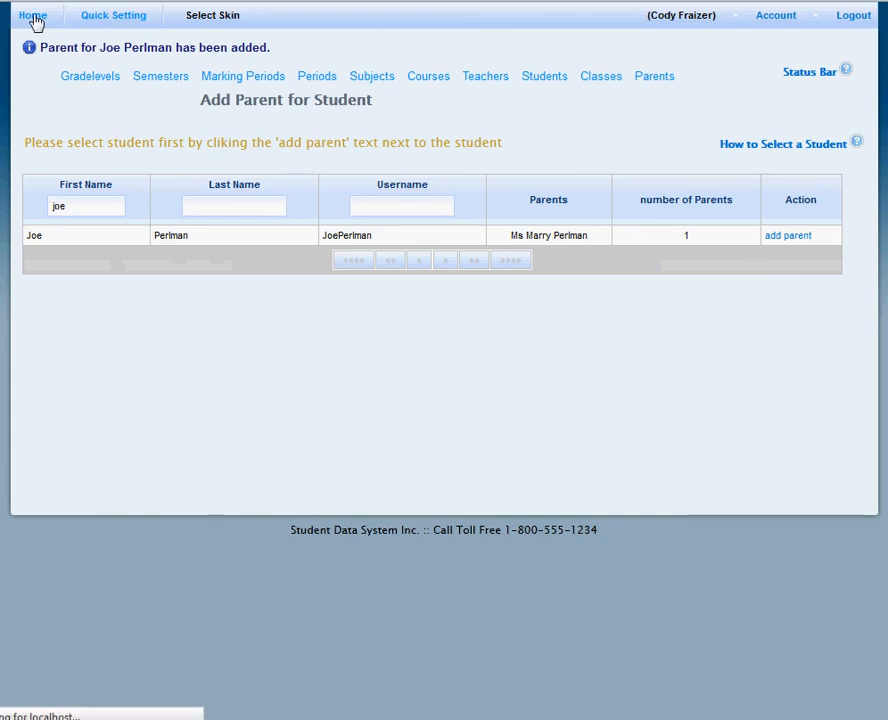